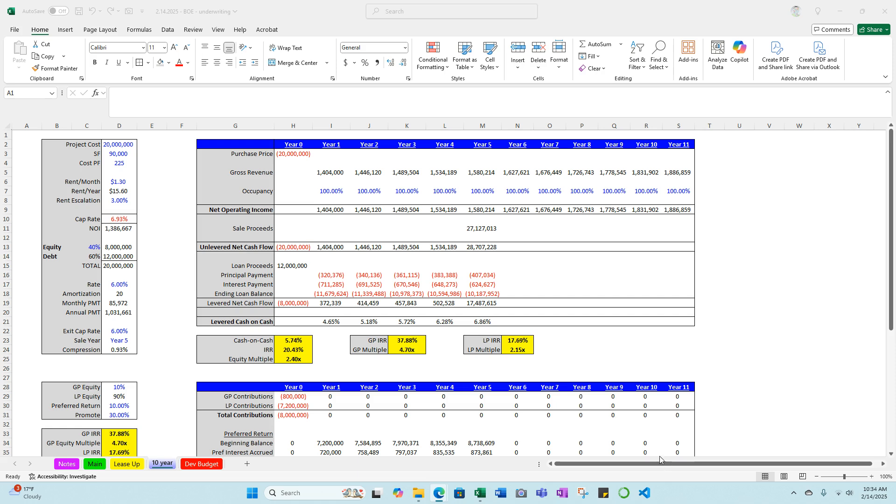
- Review the development budget on the Dev Budget sheet, finishing on the Lease Up sheet
left_click(35, 138)
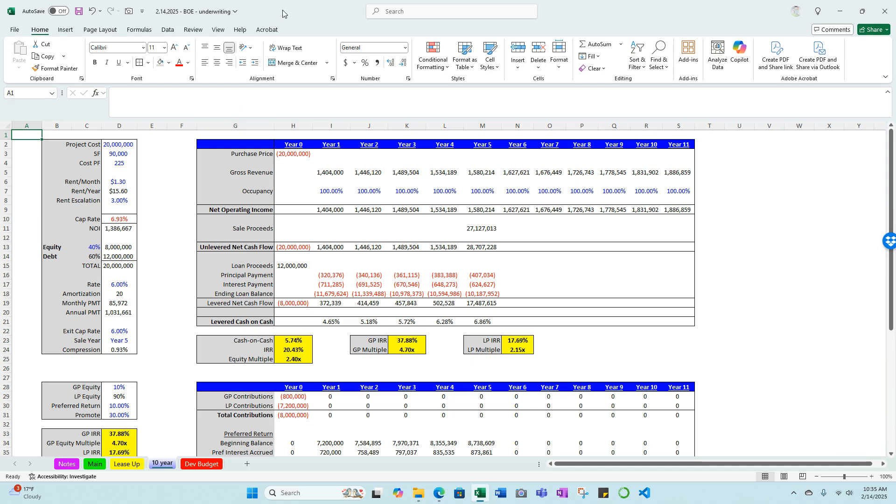
key("ctrl+Page_Down")
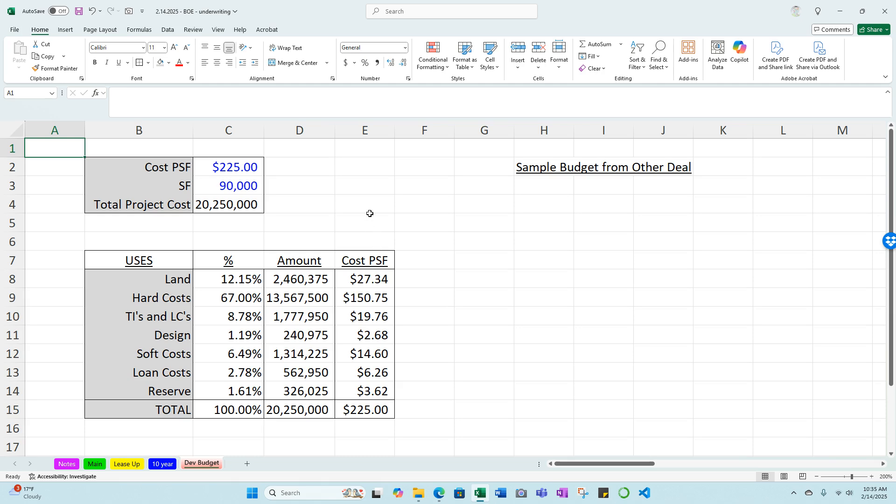
key("ctrl+Page_Up")
key("ctrl+Page_Up")
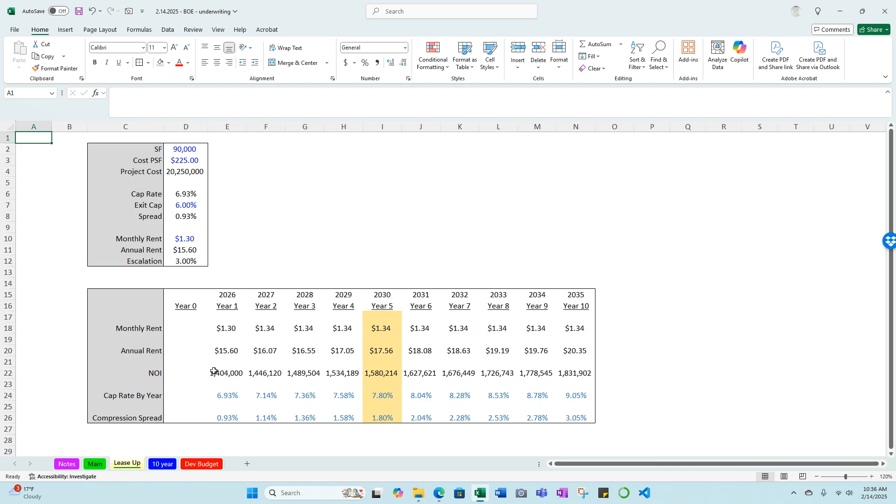
- Examine the Cap Rate By Year row and the Year 5 cap rate and compression spread formulas on the Lease Up sheet
left_click_drag(178, 395, 579, 395)
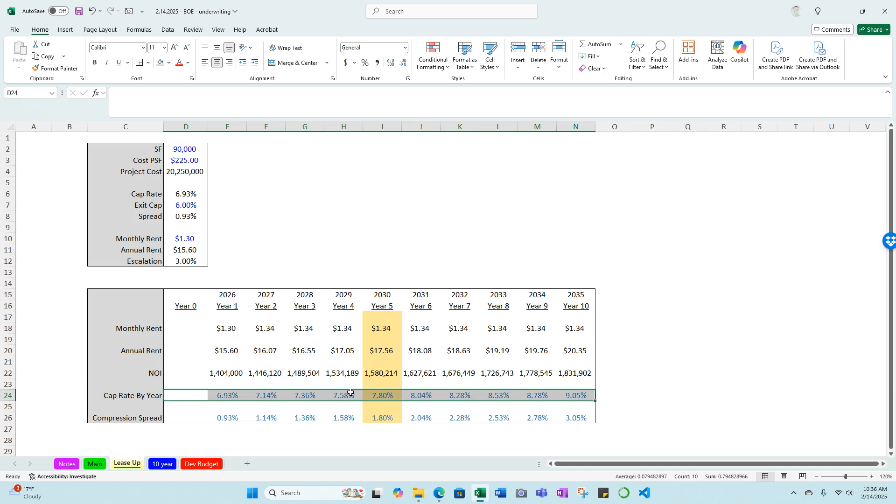
left_click(371, 395)
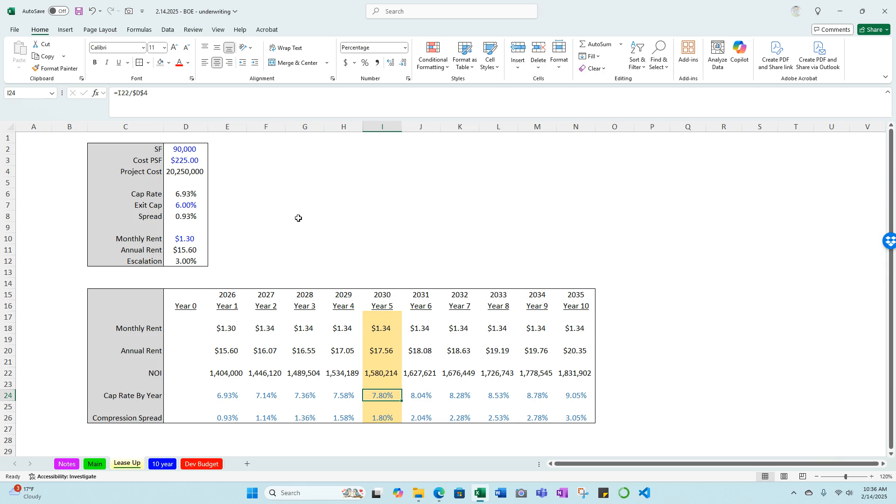
left_click(379, 418)
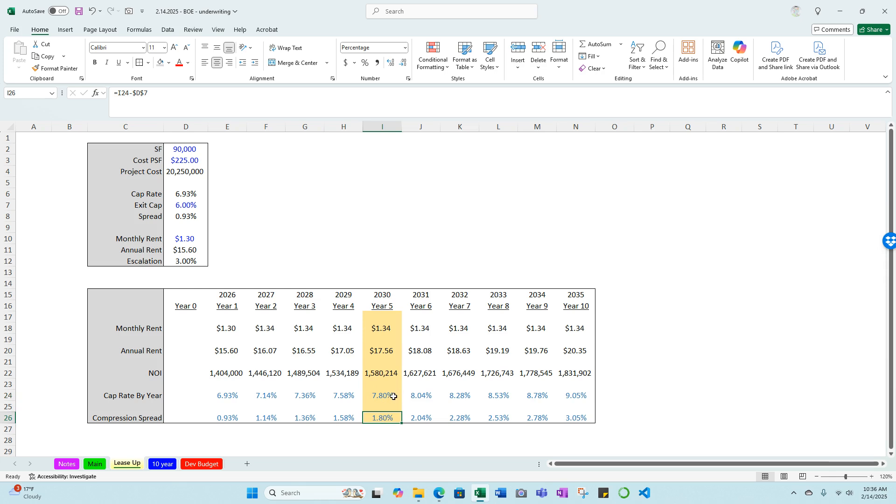
- Set the rent escalation on the Lease Up sheet to 5%
left_click(190, 263)
type("5")
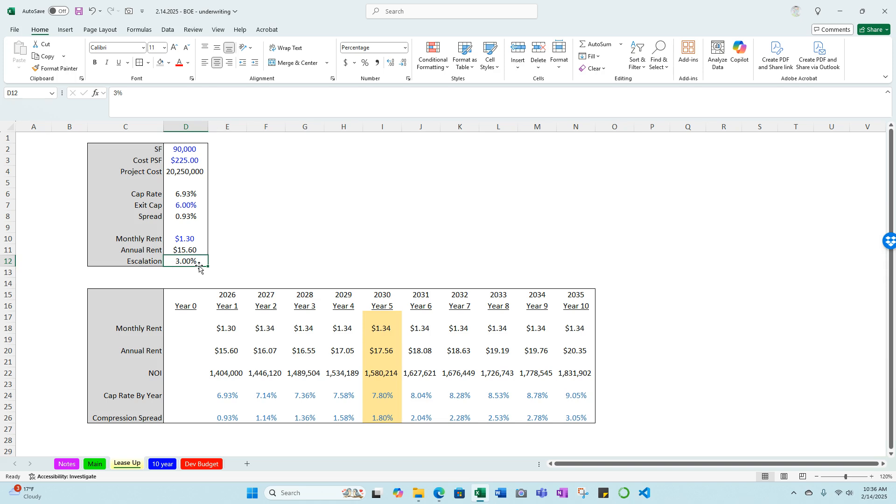
key("ctrl+Return")
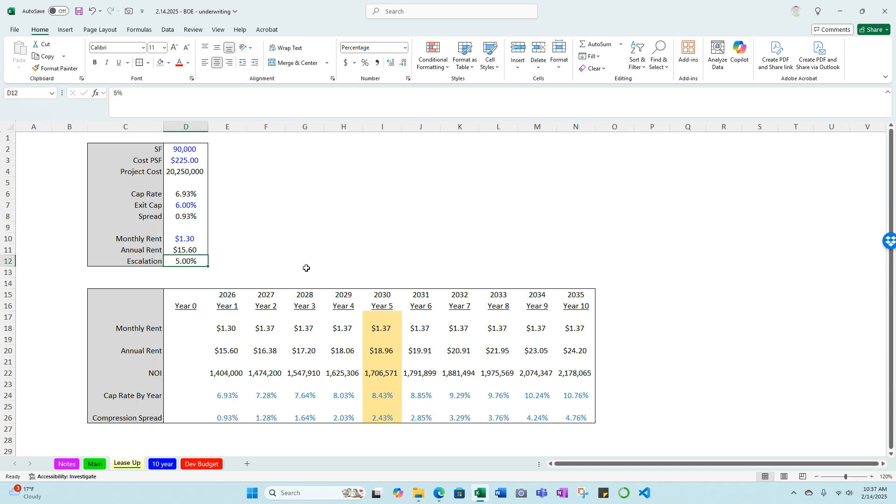
- Set the Lease Up sheet's rent escalation back to 3% and return to cell A1
type("3%")
key("ctrl+Return")
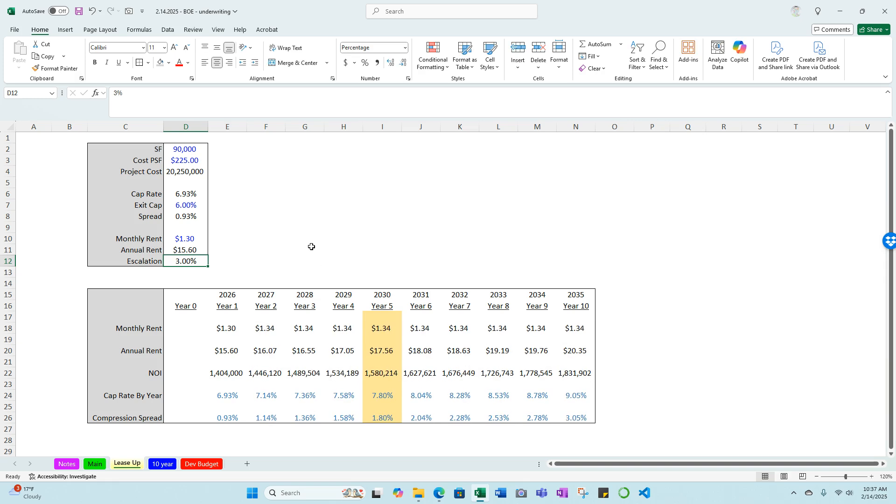
left_click(42, 136)
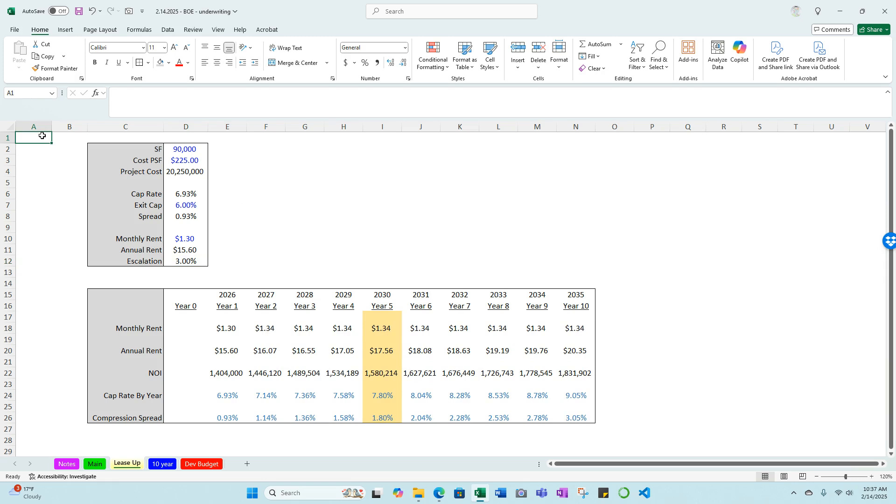
- Review the back-of-the-envelope figures on the Main sheet, then return to the 10 year sheet
key("ctrl+Page_Up")
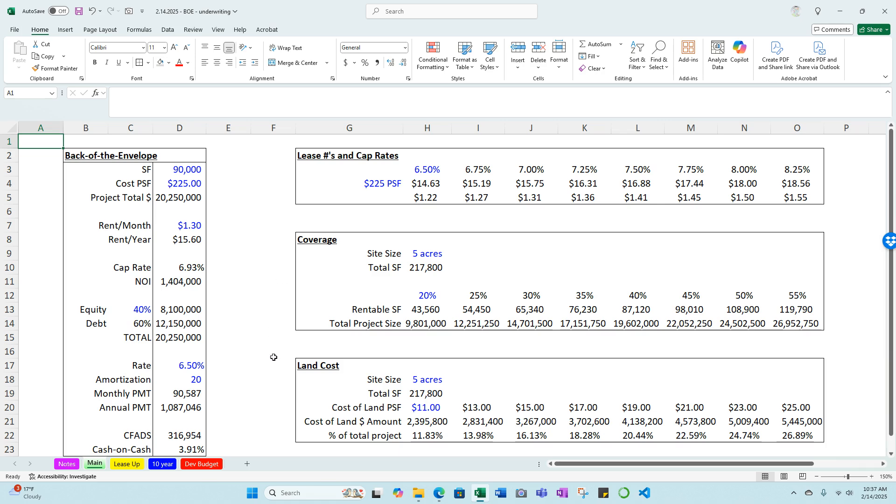
key("ctrl+Page_Down")
key("ctrl+Page_Down")
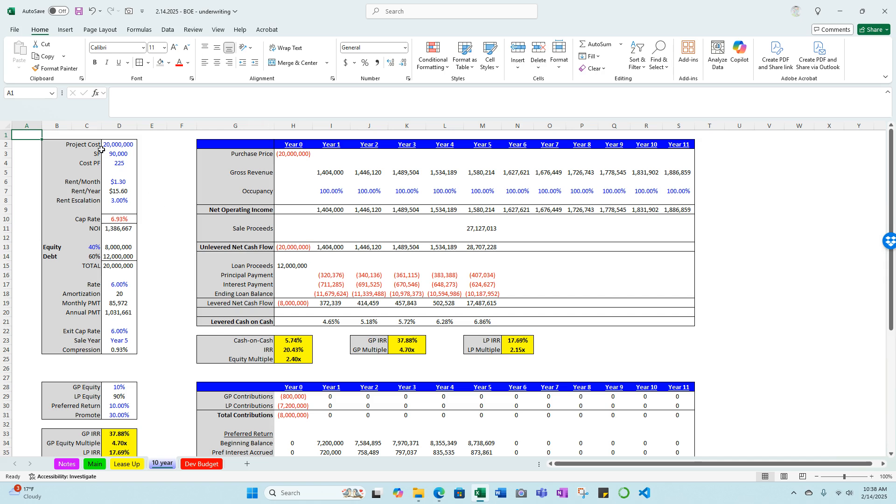
- Look over the full assumptions column on the 10 year sheet, from Project Cost down to the LP Equity Multiple
left_click_drag(99, 147, 91, 404)
scroll(91, 343, "down", 2)
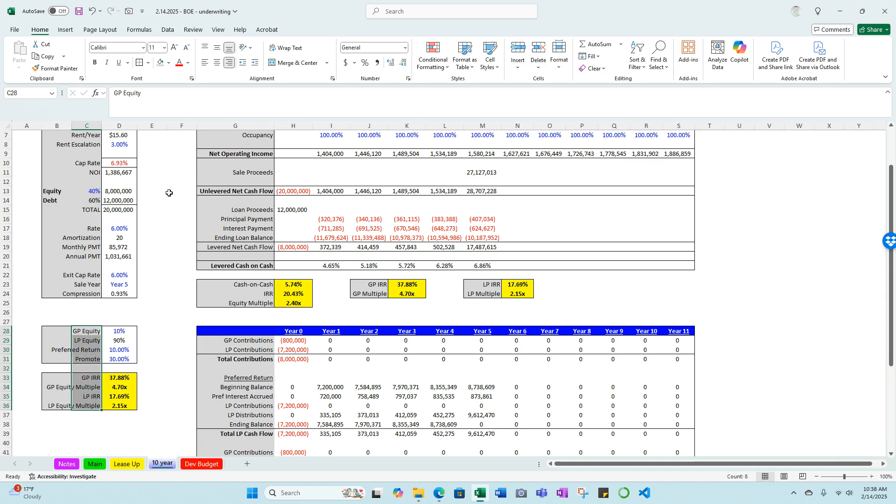
scroll(171, 193, "up", 1)
scroll(170, 193, "up", 1)
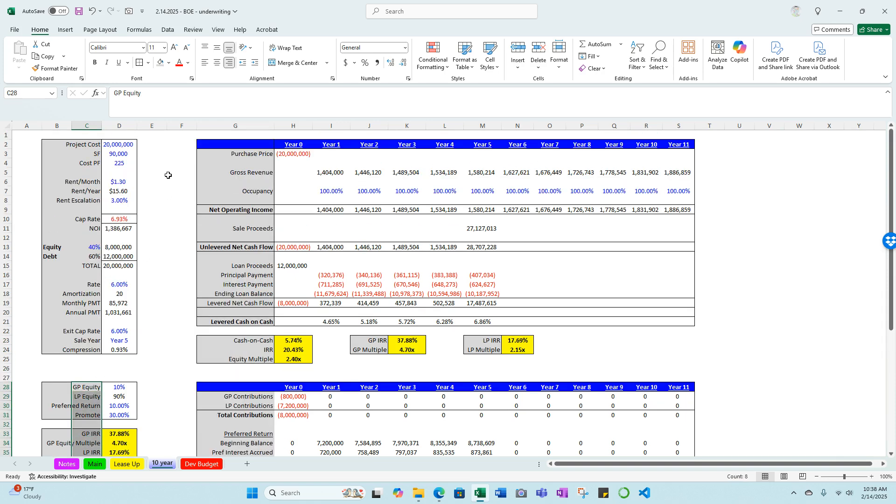
left_click(169, 173)
left_click(169, 143)
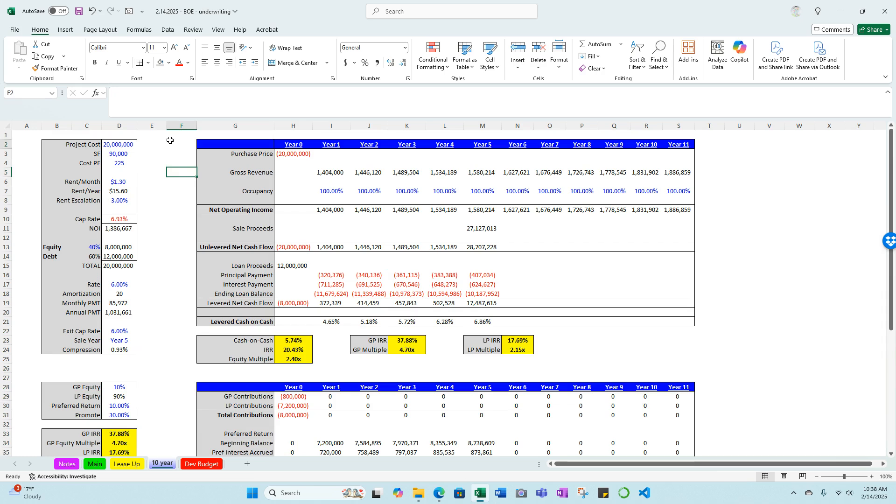
- Go through the property, rent, cap rate and NOI assumptions in D2:D11 cell by cell
left_click(120, 144)
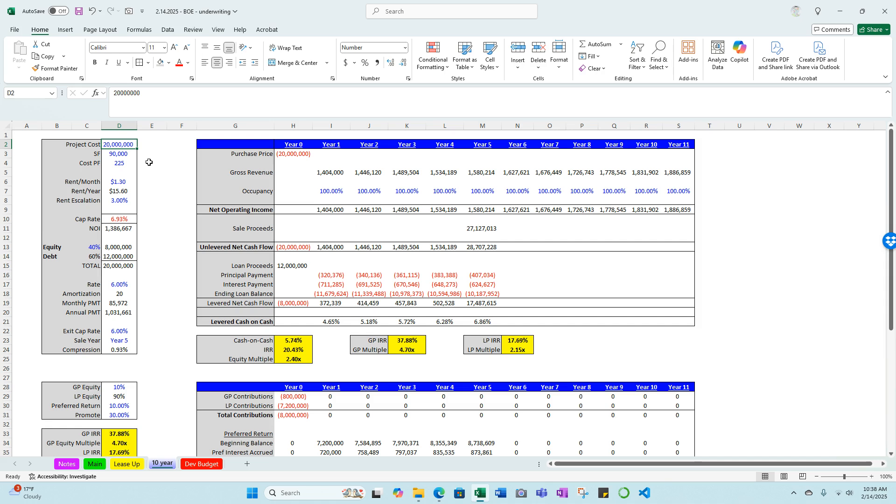
key("Down")
key("Down")
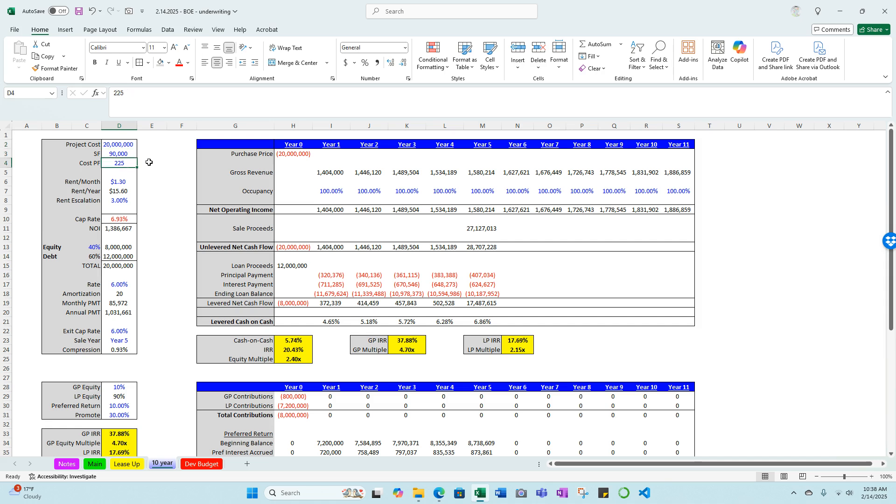
key("Down")
key("Down")
key("Down")
key("Down")
key("Down")
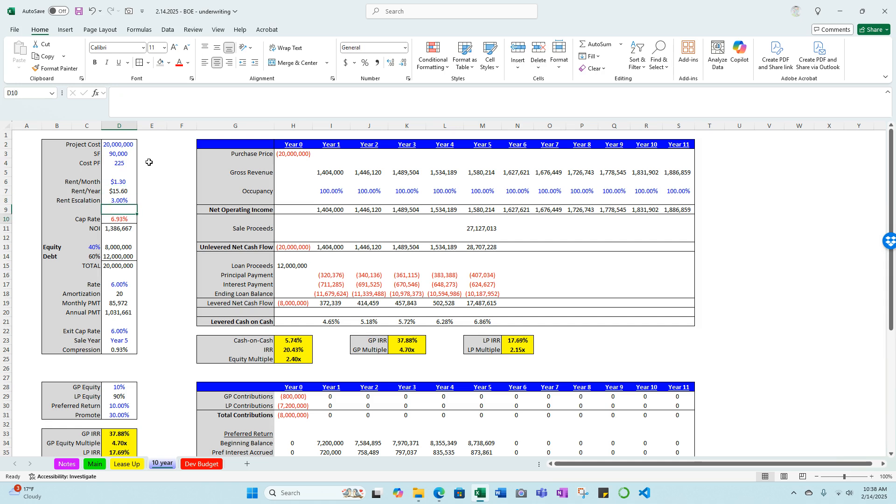
key("Down")
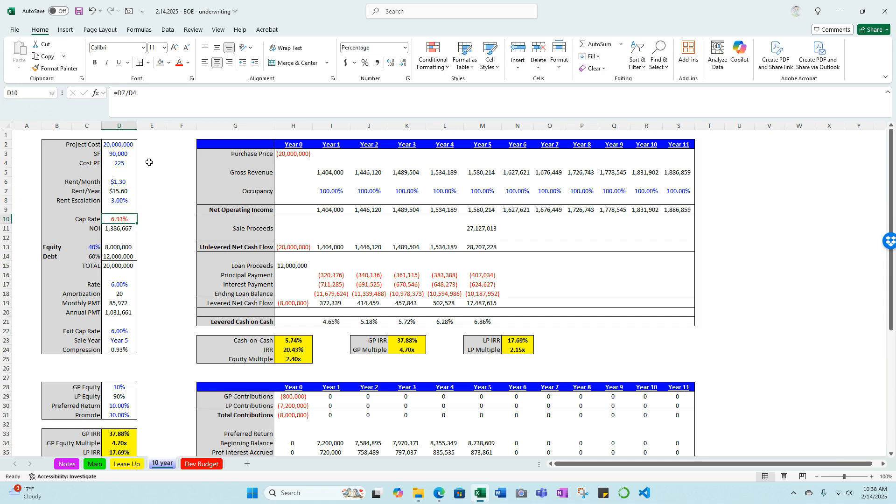
key("Down")
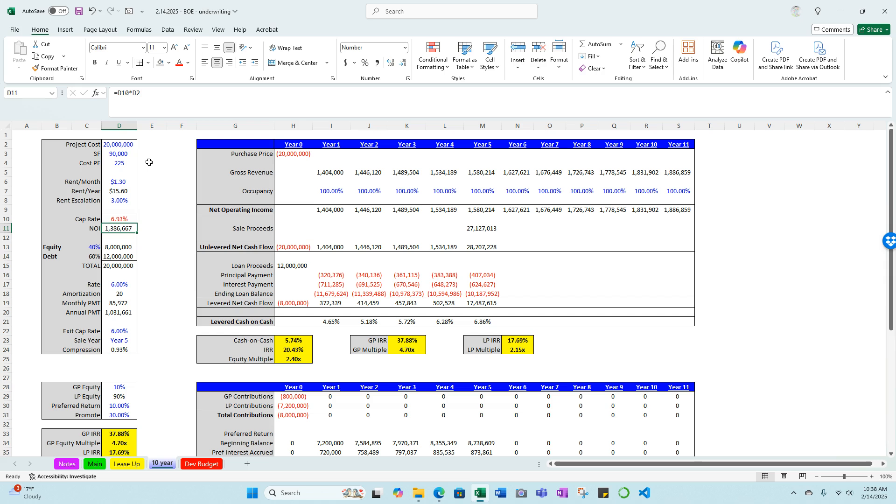
- Go through the equity and debt split, loan terms and exit assumptions in D13:D24 cell by cell
key("Down")
key("Down")
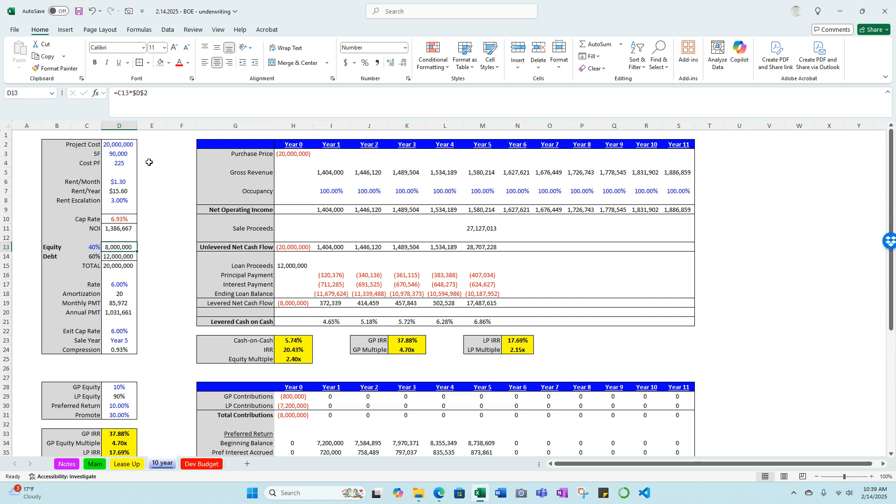
key("Down")
key("Down")
key("Down")
key("Down")
key("Down")
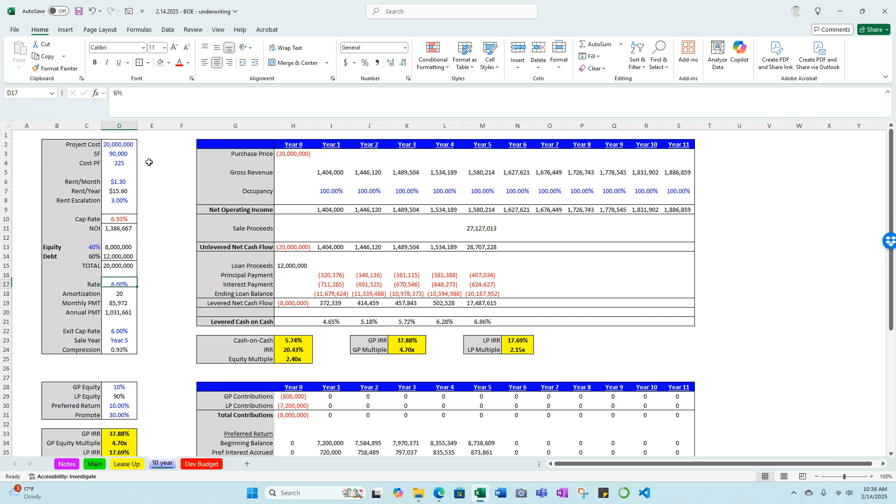
key("Down")
key("Down")
key("Down")
key("Down")
key("Down")
key("Down")
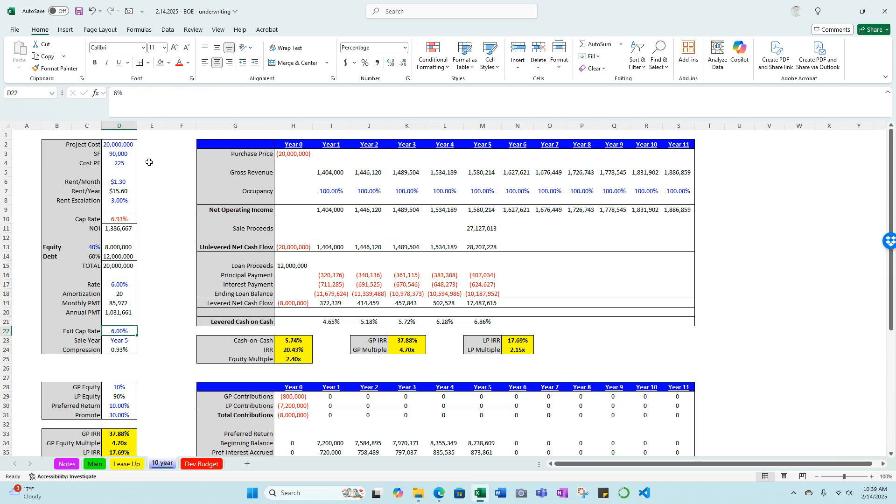
key("Down")
key("Down")
- Review the GP and LP equity, preferred return and promote inputs in D28:D31 and the return metrics beneath them
key("Down")
key("Down")
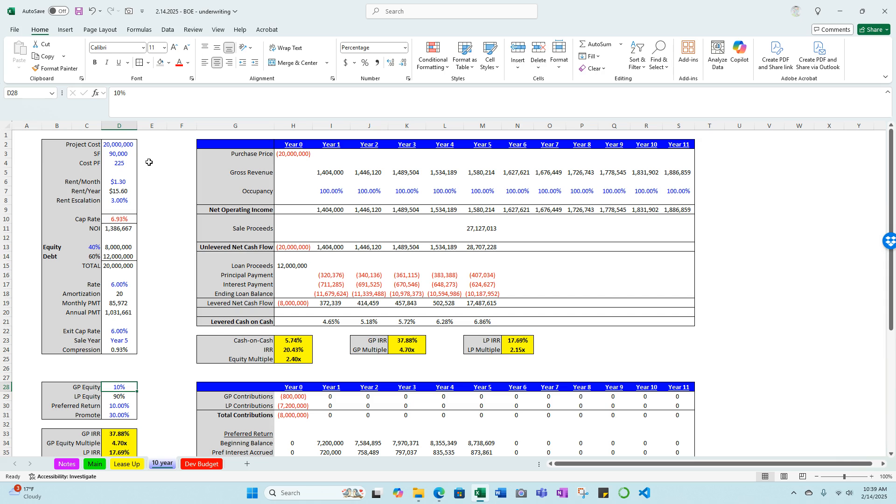
key("Down")
key("Down")
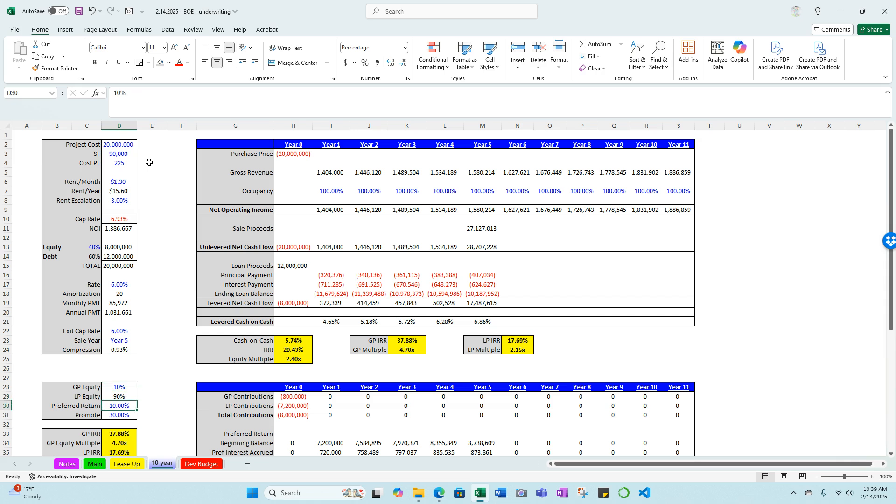
key("Down")
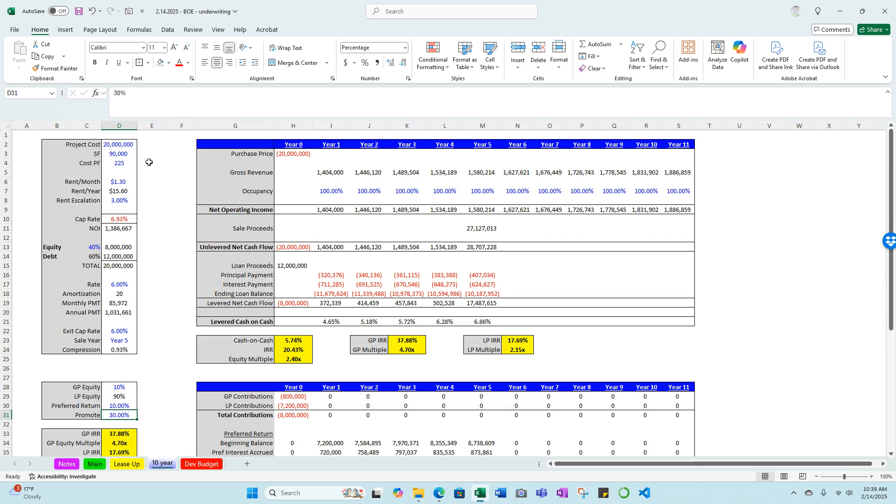
scroll(146, 164, "down", 1)
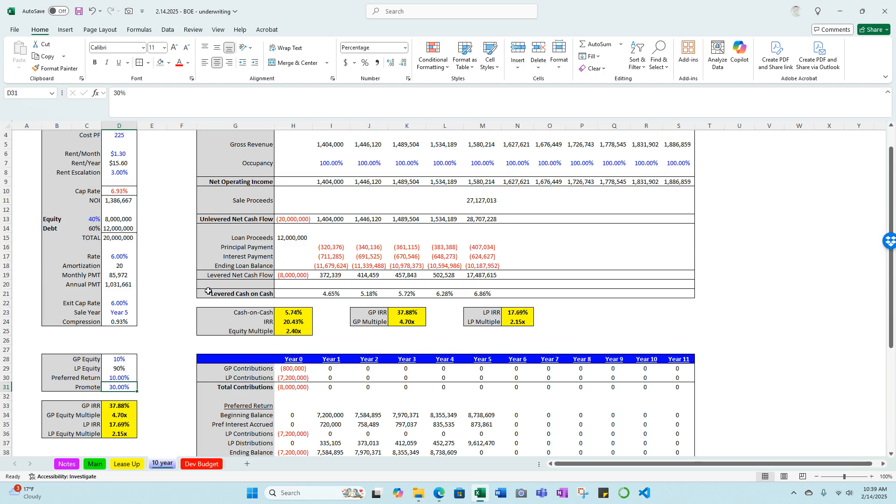
scroll(211, 287, "up", 1)
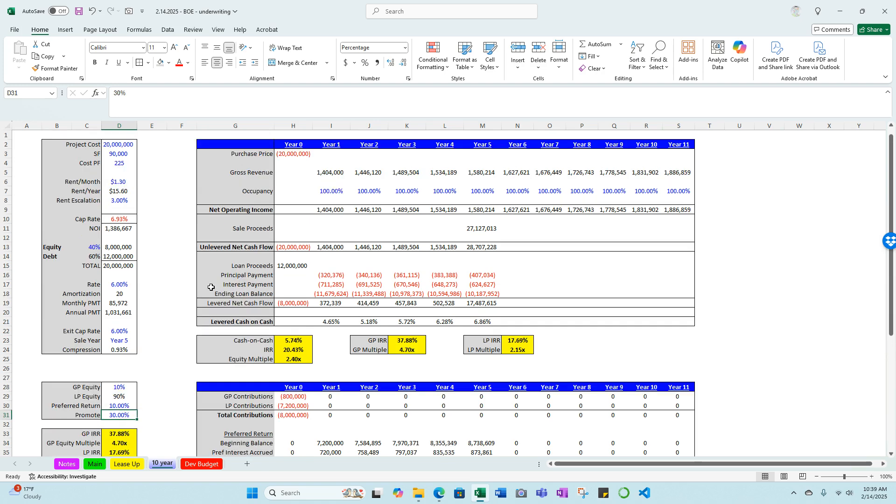
- Inspect the Year 0 Purchase Price formula in H3 and the assumption cell it references, leaving the formula as =-D2
left_click(303, 155)
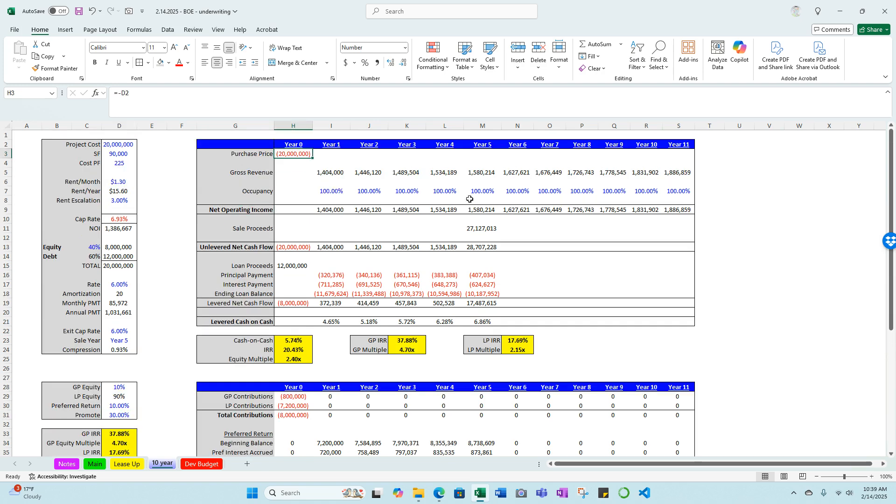
type("=-D2")
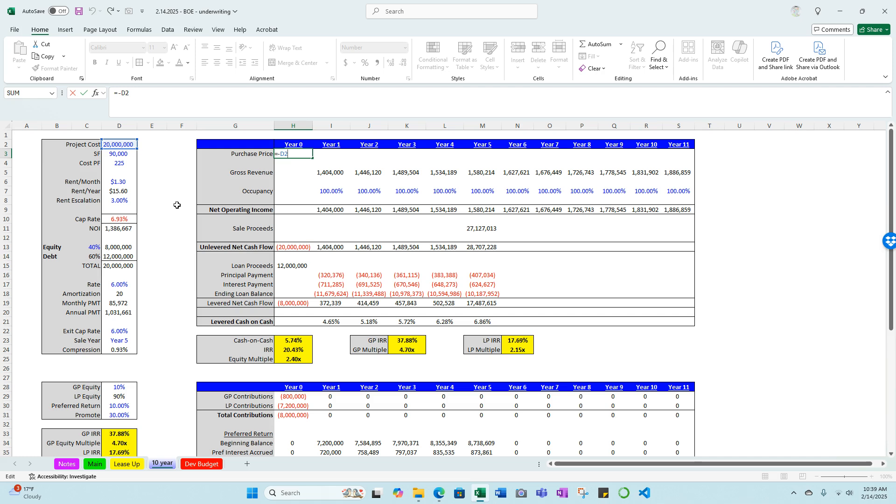
key("ctrl+Return")
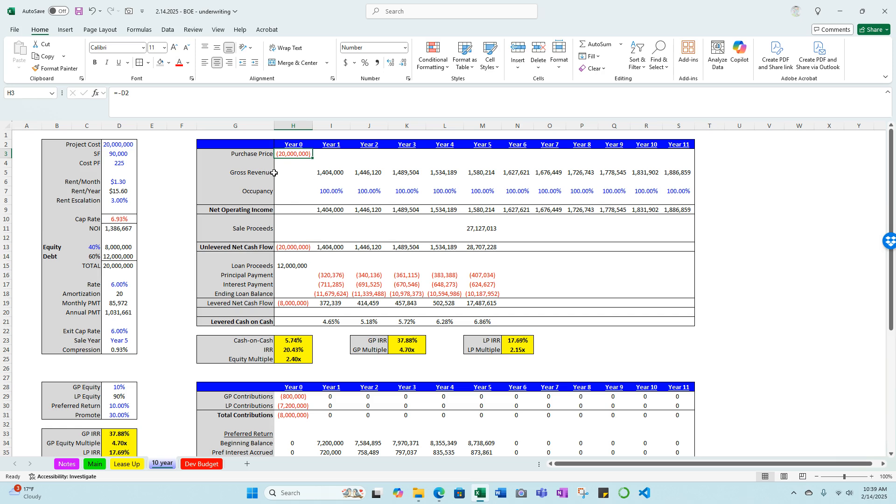
- Inspect the Gross Revenue formulas for Year 1 and Year 2, tracing the assumption cells they reference
left_click(327, 174)
key("F2")
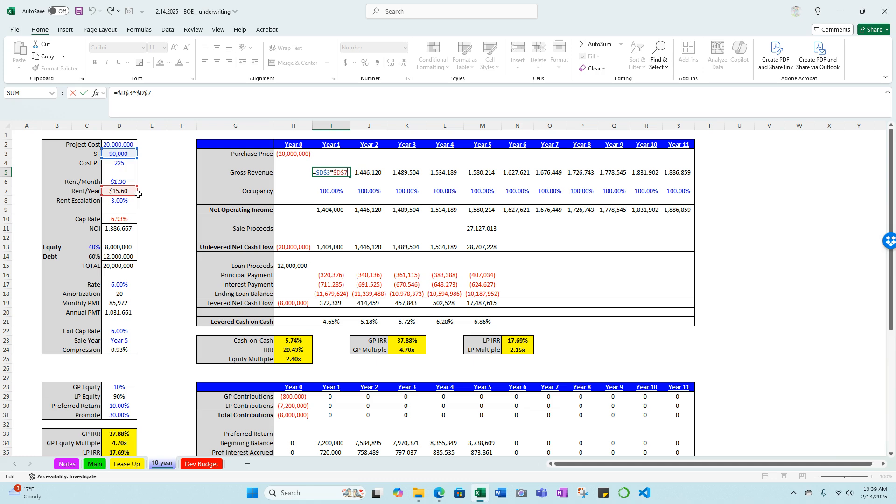
key("ctrl+Return")
key("Right")
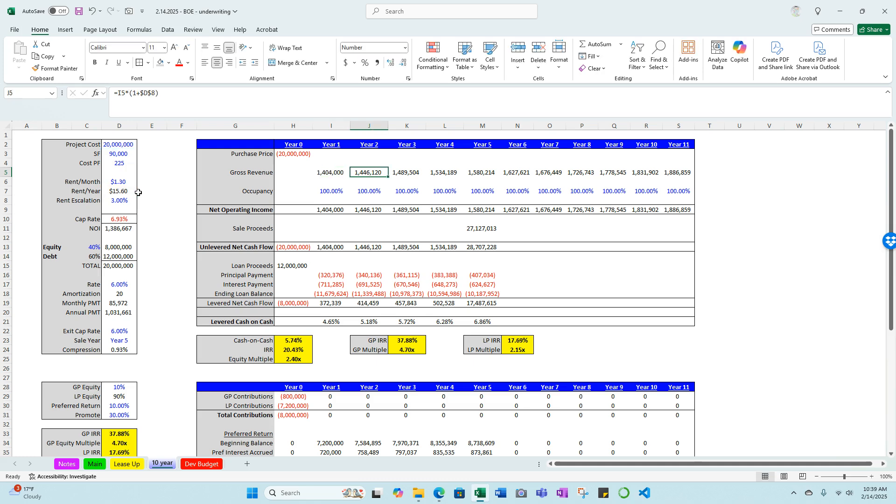
key("F2")
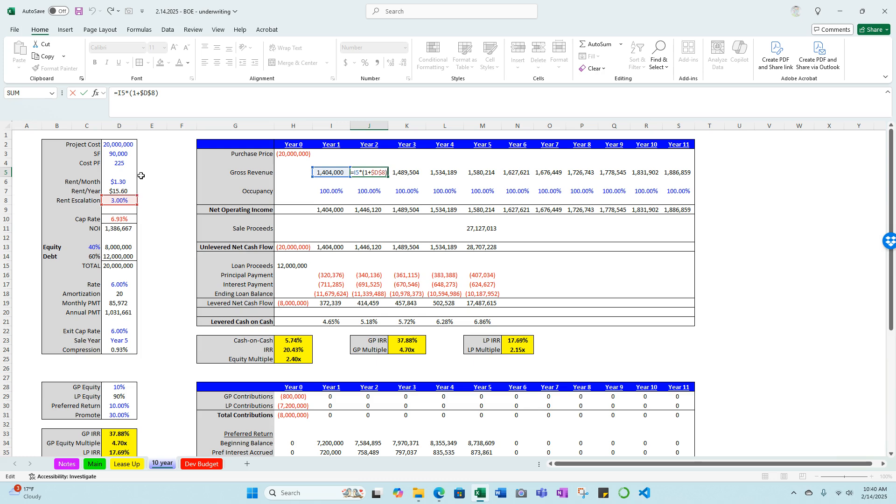
key("Escape")
key("Right")
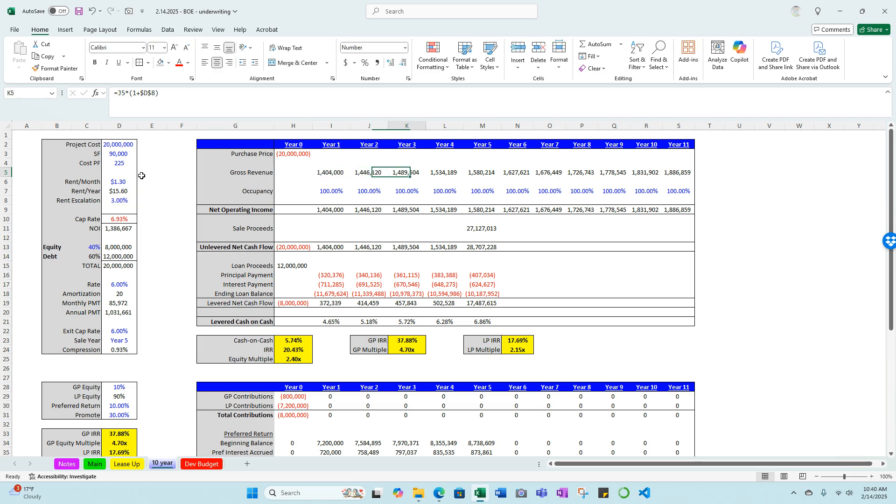
- Compare the Gross Revenue formulas for Years 1 to 3, tracing the SF, Rent/Year and Rent Escalation cells they use
key("F2")
key("Escape")
key("Left")
key("Left")
key("F2")
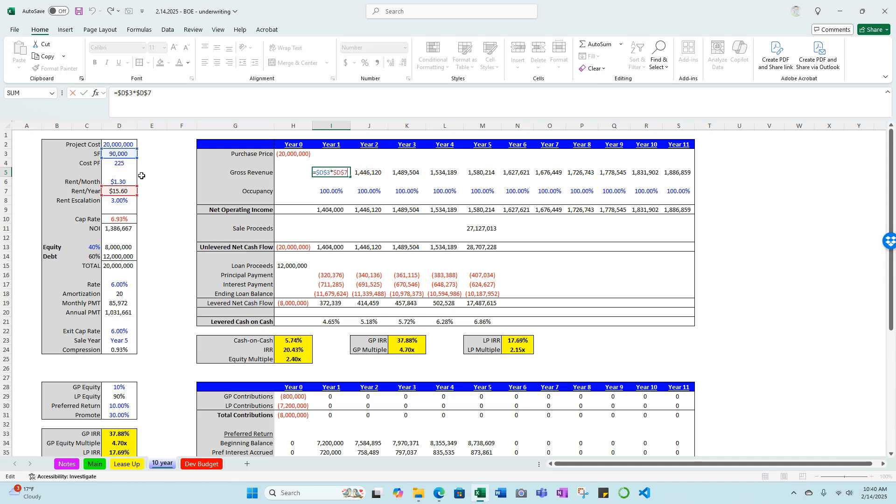
key("Escape")
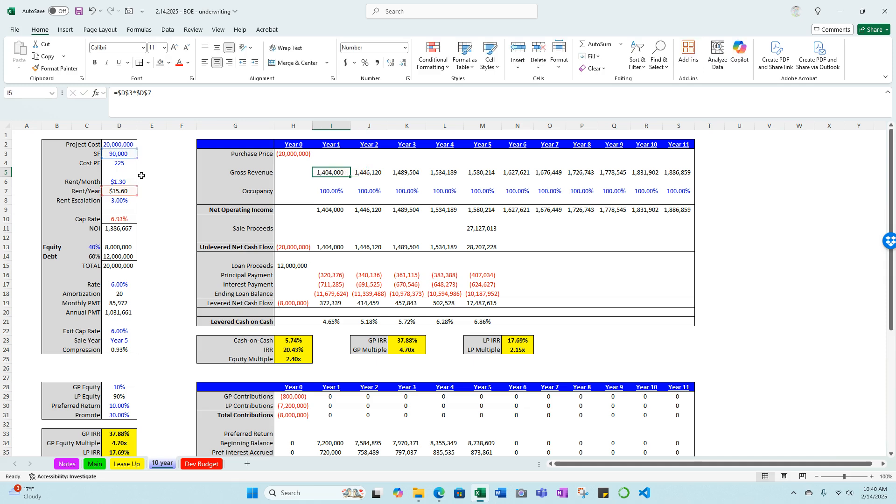
key("Right")
key("F2")
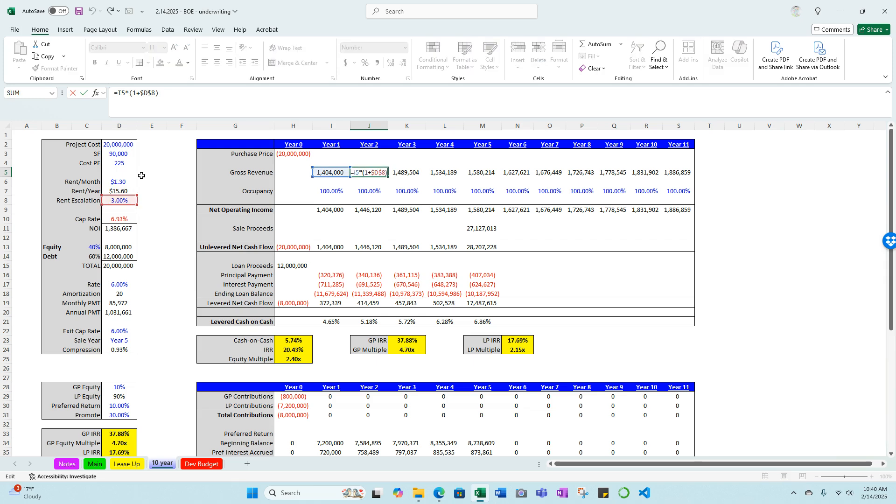
key("Escape")
- Set the Year 1 Occupancy in I7 to 50%
key("Down")
key("Down")
key("Left")
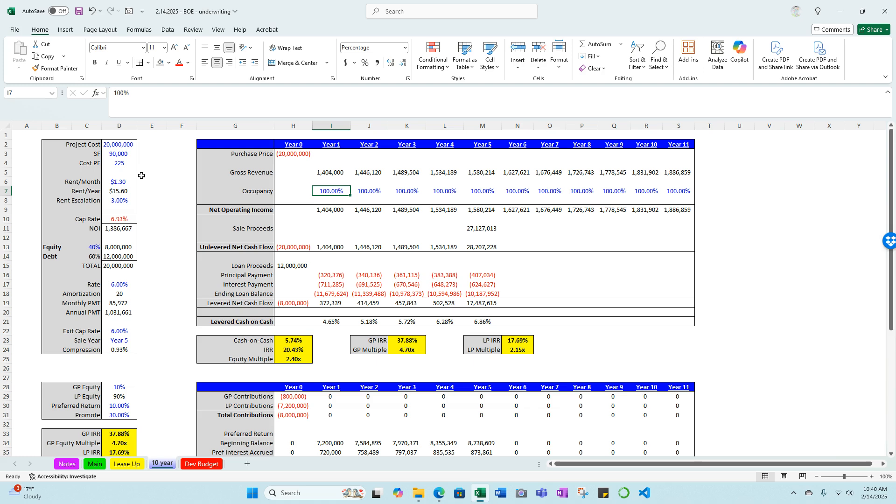
type("50")
key("ctrl+Return")
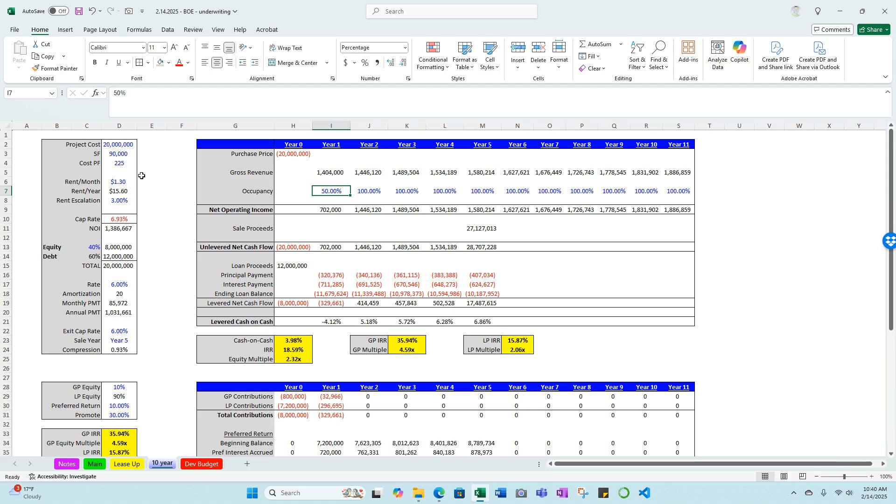
- Set the Year 1 Occupancy in I7 back to 100%
key("Down")
key("Up")
key("Up")
key("Up")
key("Down")
key("Down")
key("F2")
key("BackSpace")
key("BackSpace")
key("BackSpace")
type("100")
key("Tab")
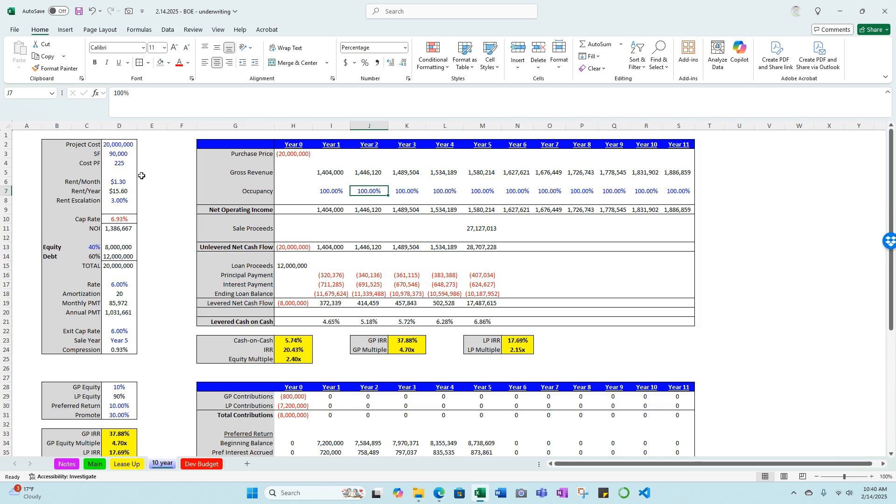
- Inspect the Net Operating Income formulas for Years 1 to 3, tracing the gross revenue and occupancy cells they multiply
key("Left")
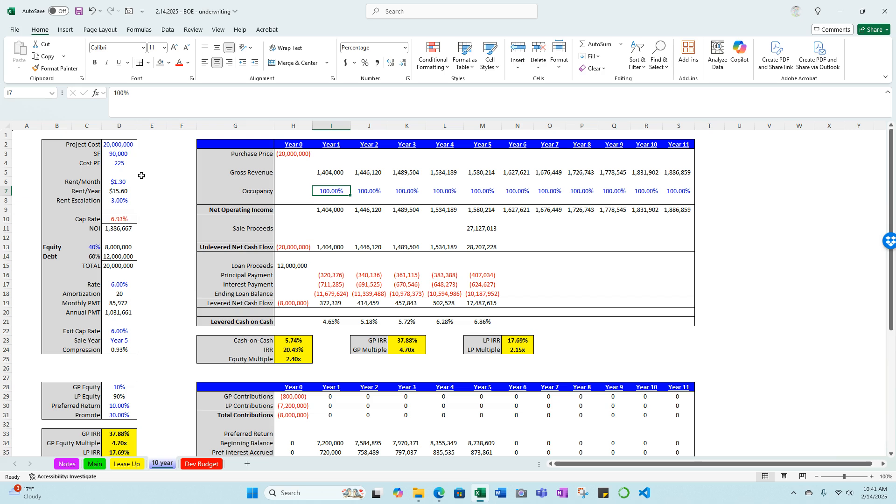
key("Down")
key("Down")
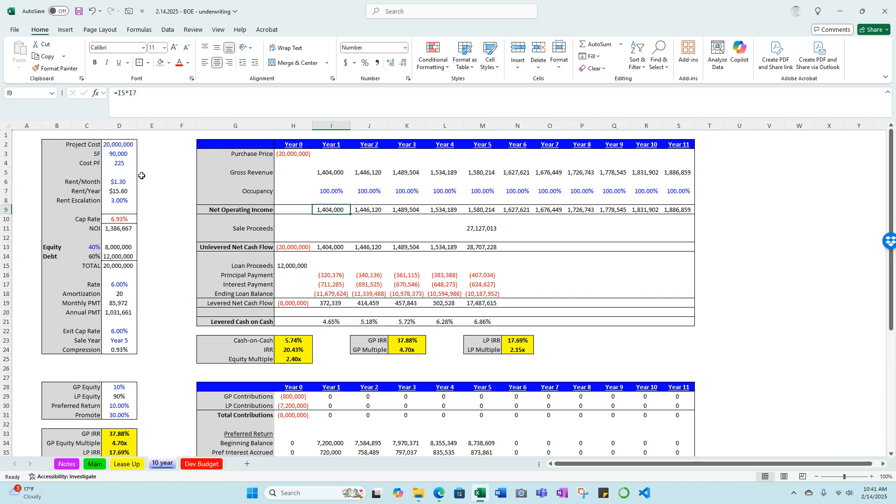
key("F2")
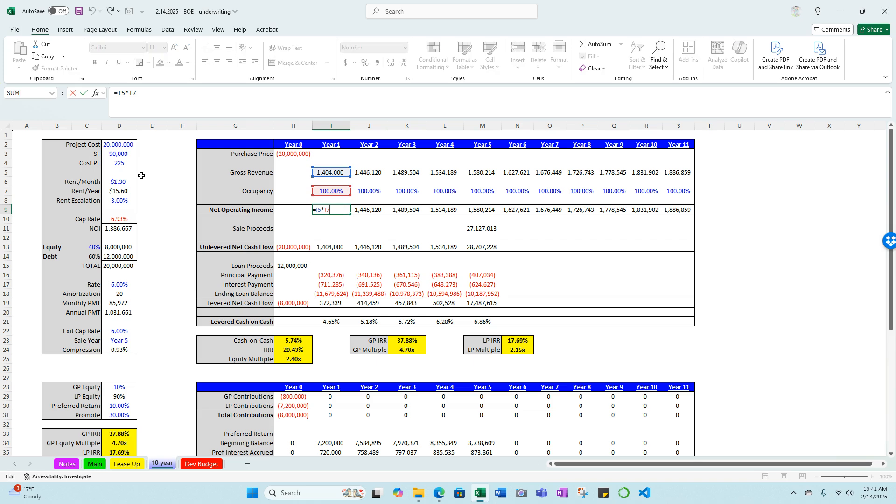
key("Escape")
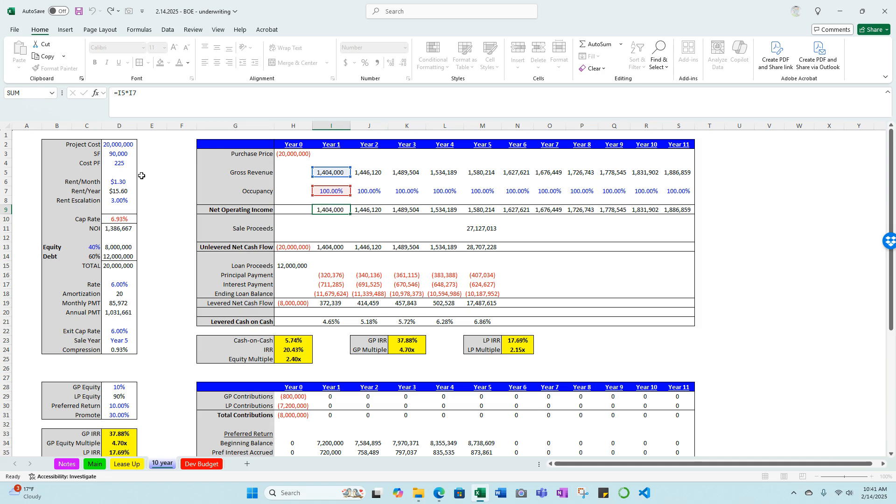
key("Right")
key("F2")
key("Escape")
key("F2")
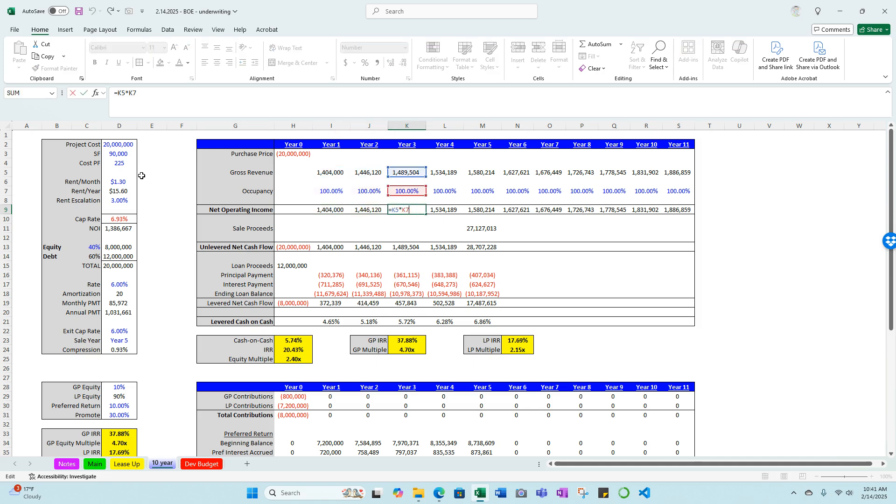
key("Escape")
- Inspect the Year 0 Unlevered Net Cash Flow formula in H13 and trace its link to the purchase price
key("Left")
key("Left")
key("Down")
key("Down")
key("Down")
key("Down")
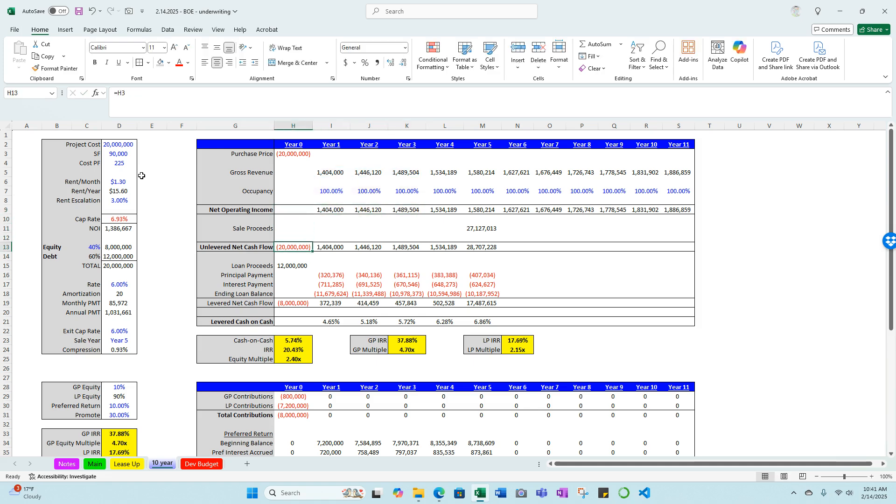
key("F2")
type("=H3")
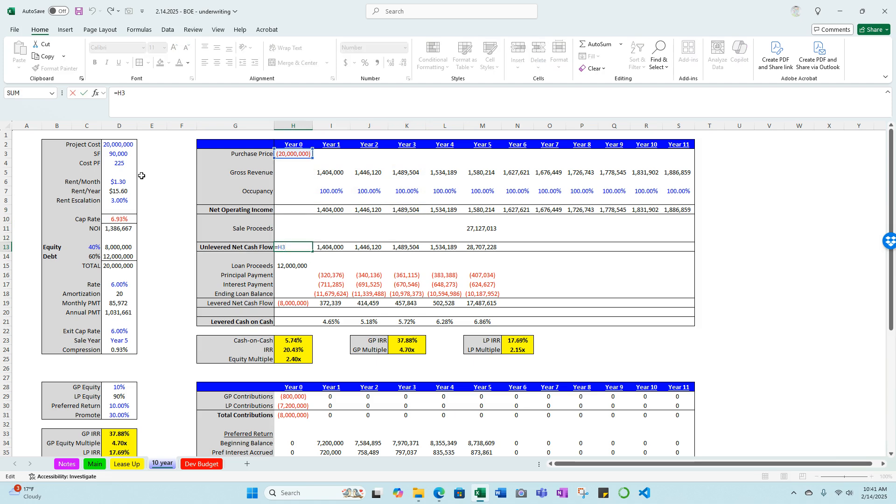
key("Tab")
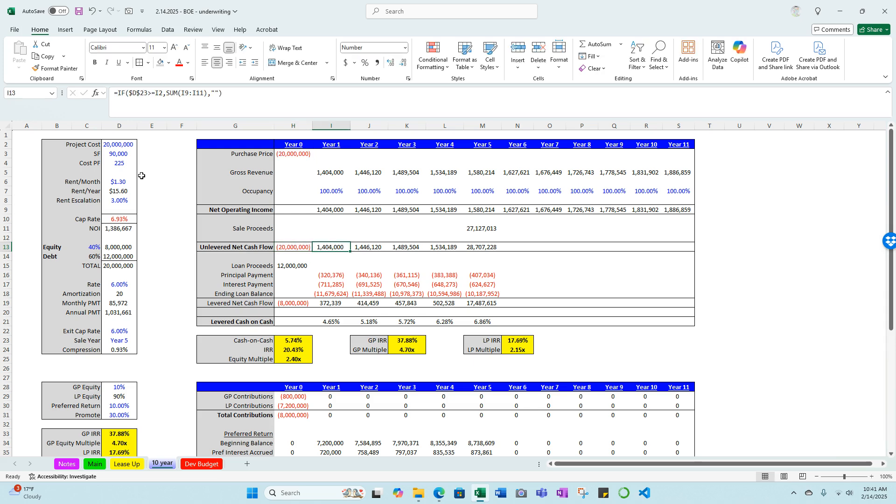
- Examine the Unlevered Net Cash Flow IF formulas for Years 1, 2 and 6, tracing their sale year test and summed range
key("F2")
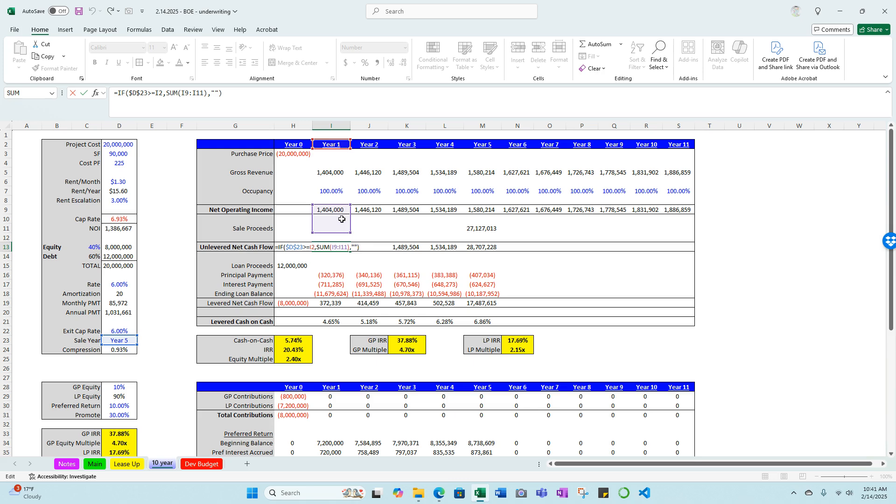
double_click(356, 247)
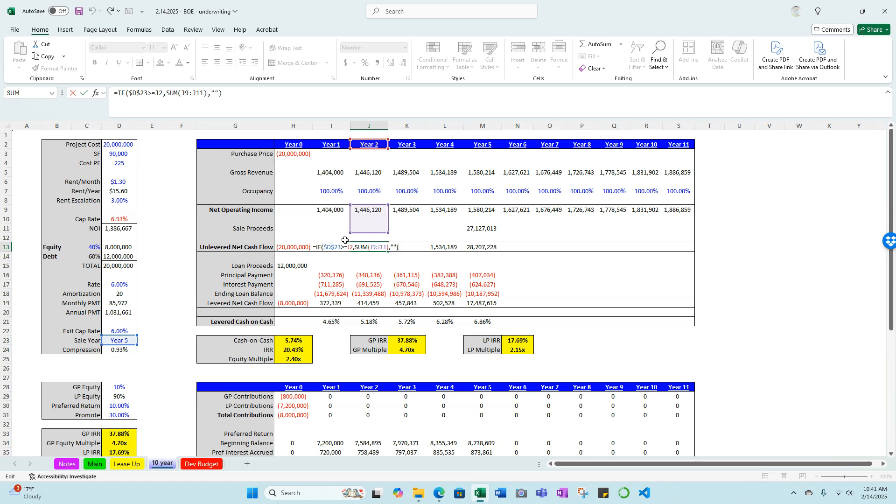
key("Return")
left_click(508, 247)
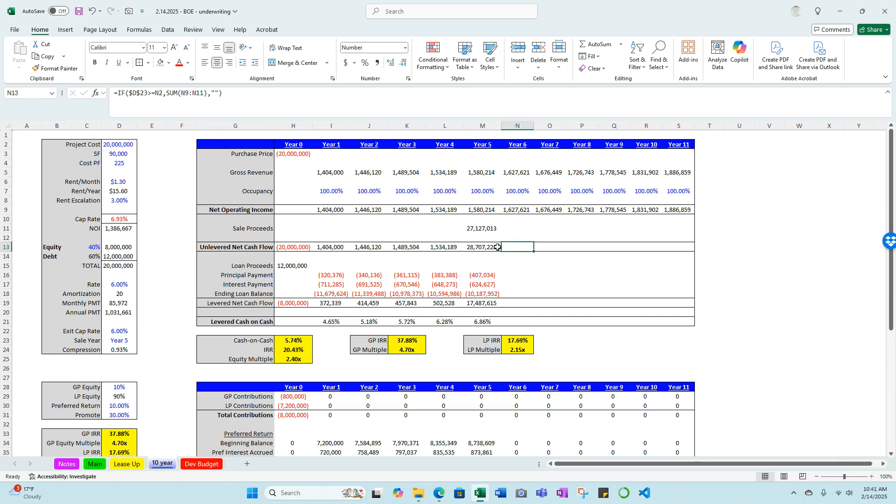
left_click(360, 247)
double_click(334, 247)
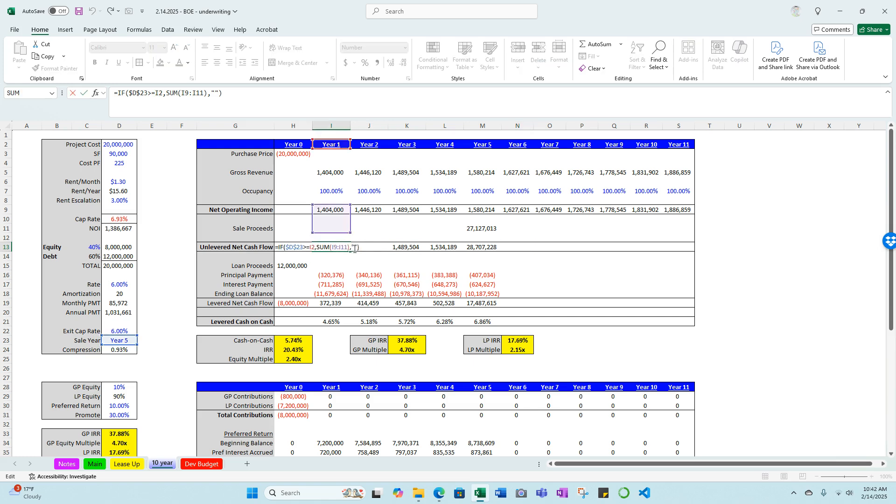
key("Escape")
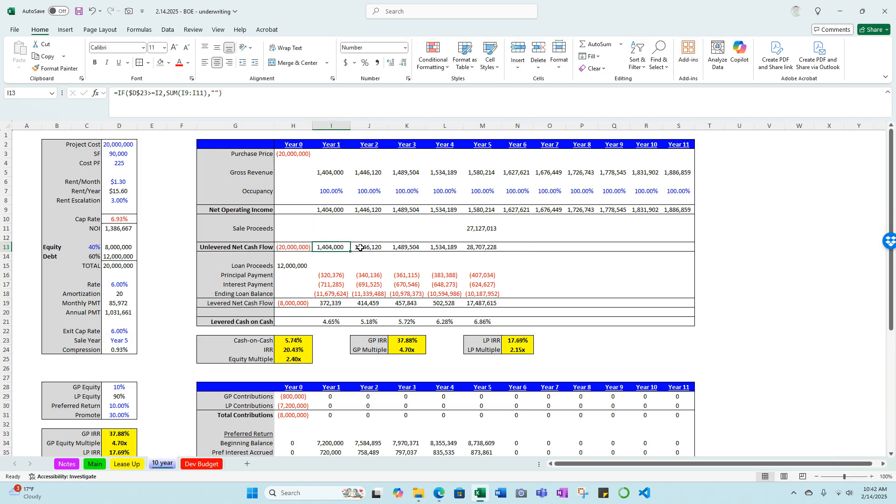
double_click(361, 248)
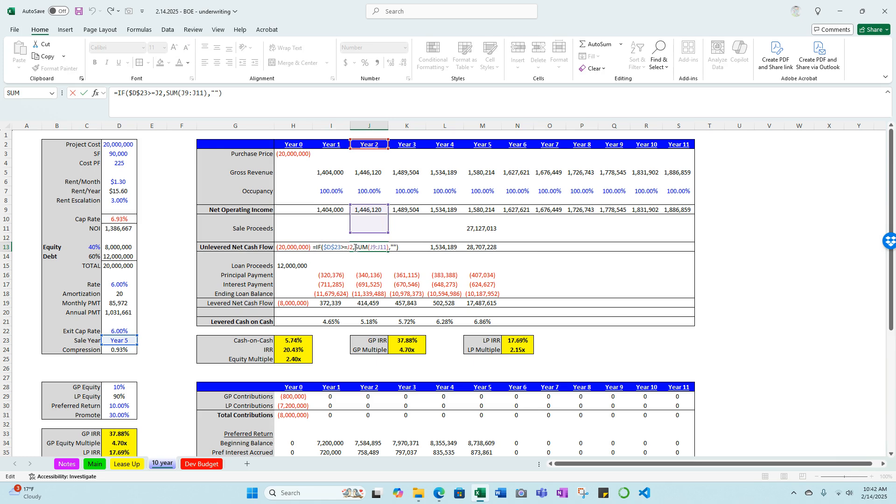
key("Escape")
- Inspect the Year 0 Loan Proceeds formula in H15 and the Year 1 Principal Payment CUMPRINC formula in I16
double_click(297, 266)
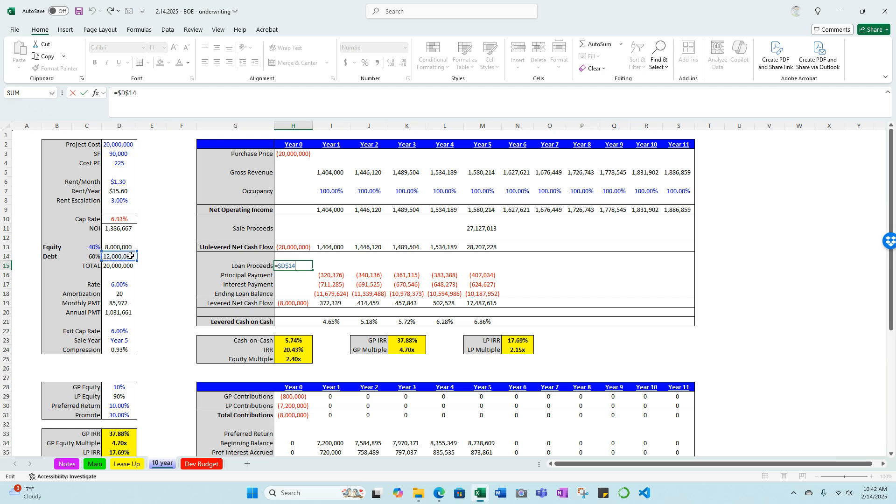
key("Escape")
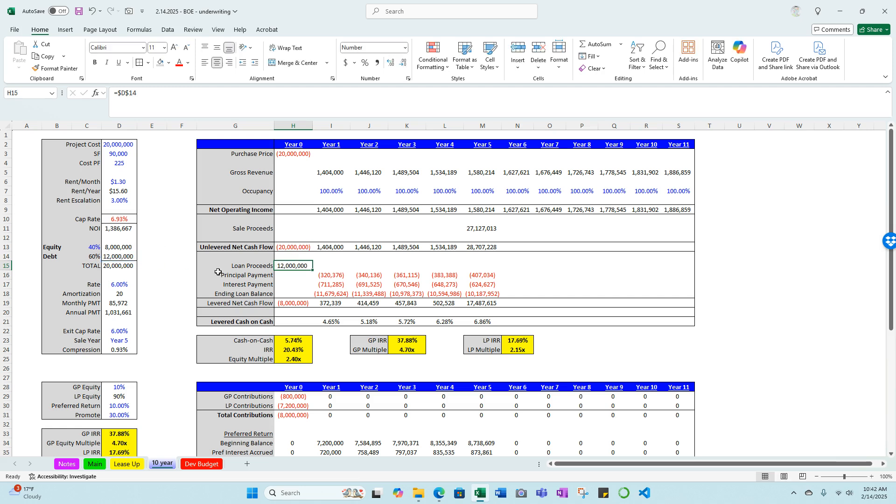
double_click(333, 275)
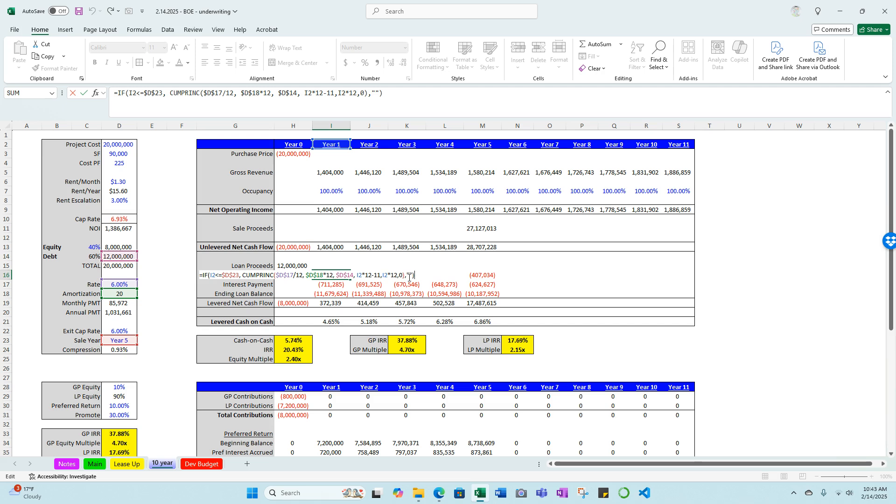
key("ctrl+Return")
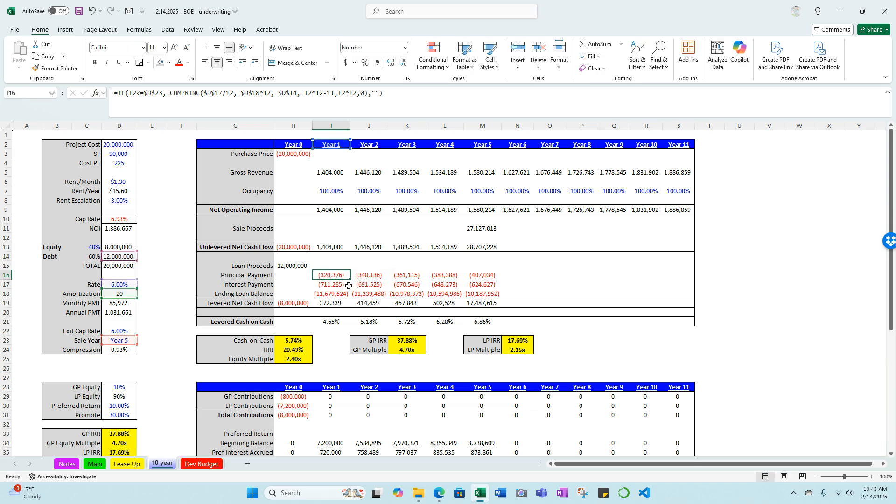
- Inspect the Year 1 Interest Payment CUMIPMT formula in I17 and the Ending Loan Balance formula in I18
left_click(343, 285)
double_click(343, 284)
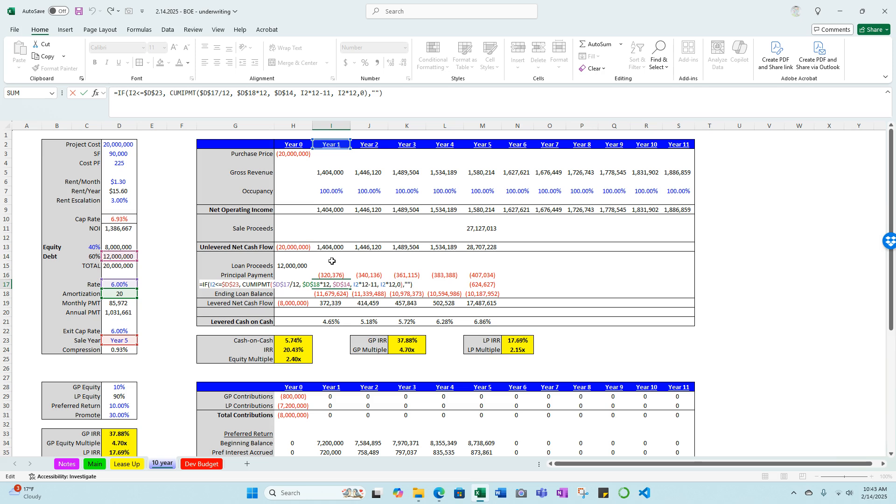
key("Return")
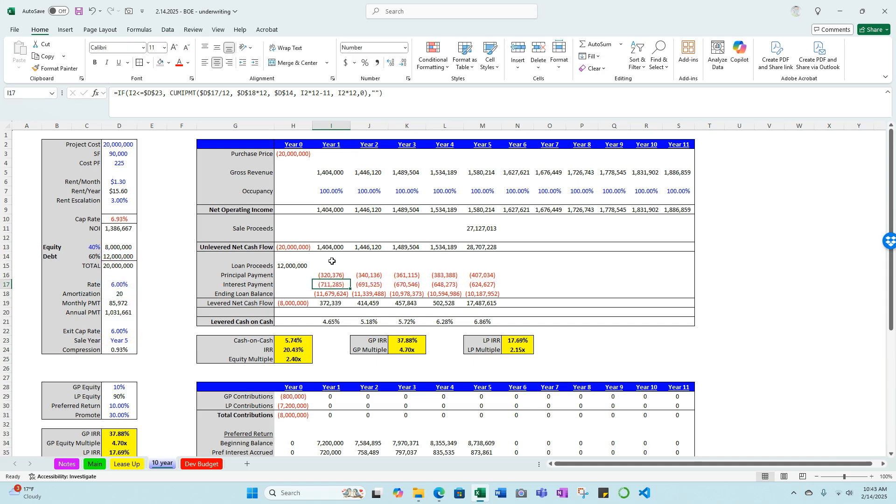
key("F2")
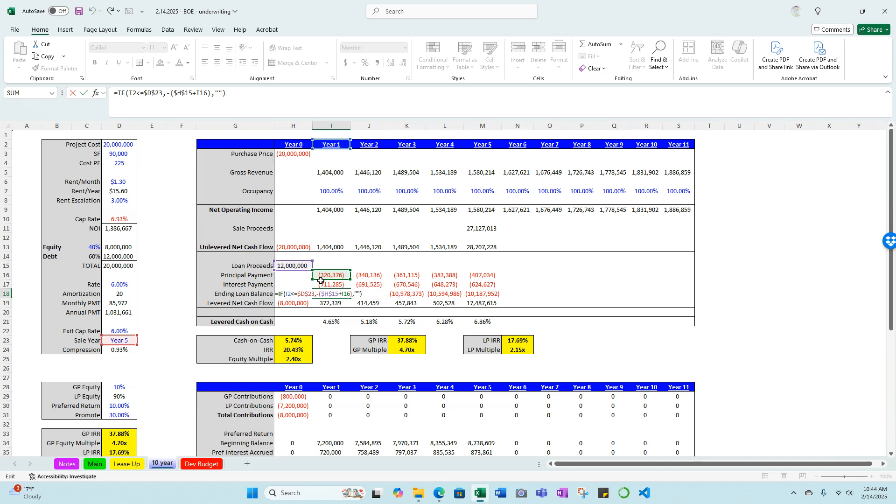
key("ctrl+Return")
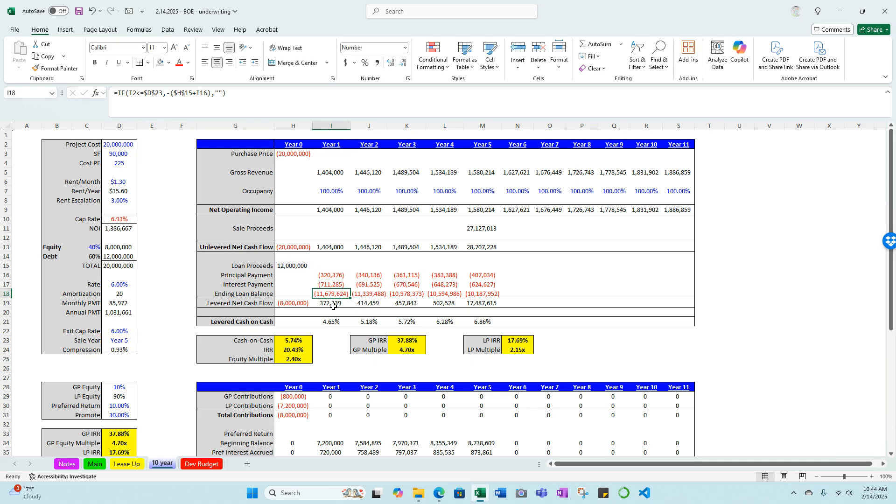
- Inspect the Year 1 Levered Net Cash Flow formula in I19 and the Levered Cash on Cash formula in I21
left_click(332, 306)
key("F2")
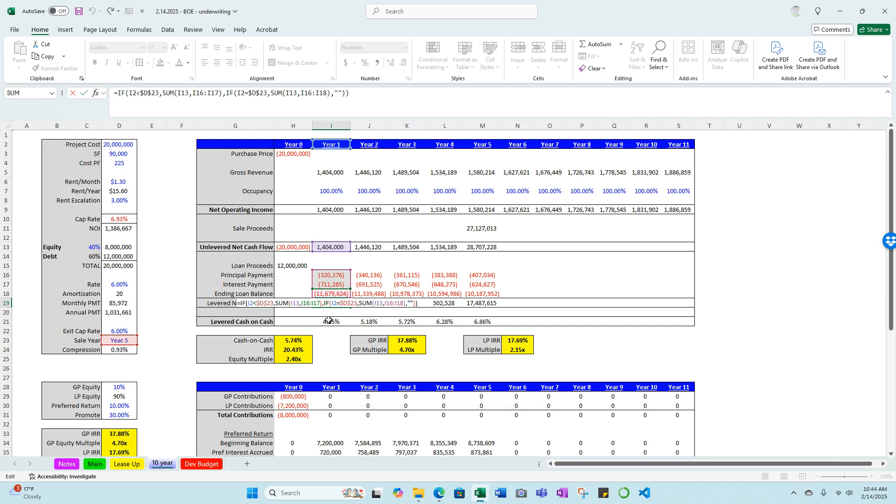
key("ctrl+Return")
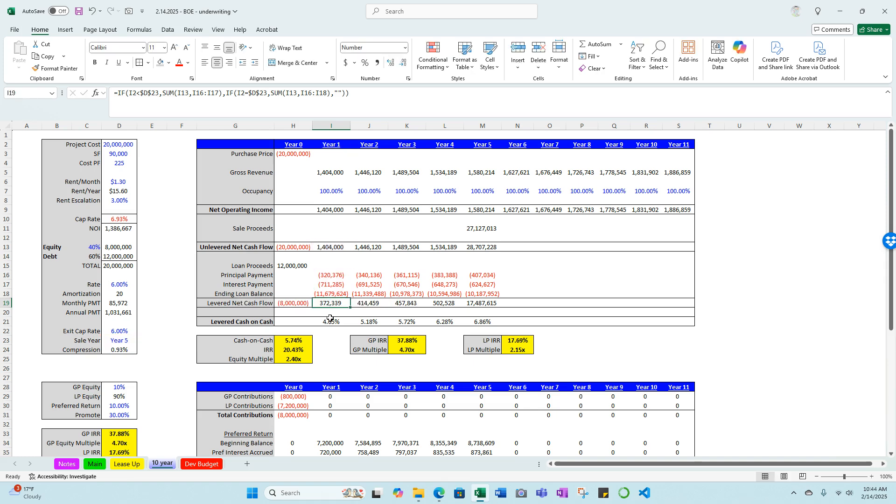
double_click(332, 321)
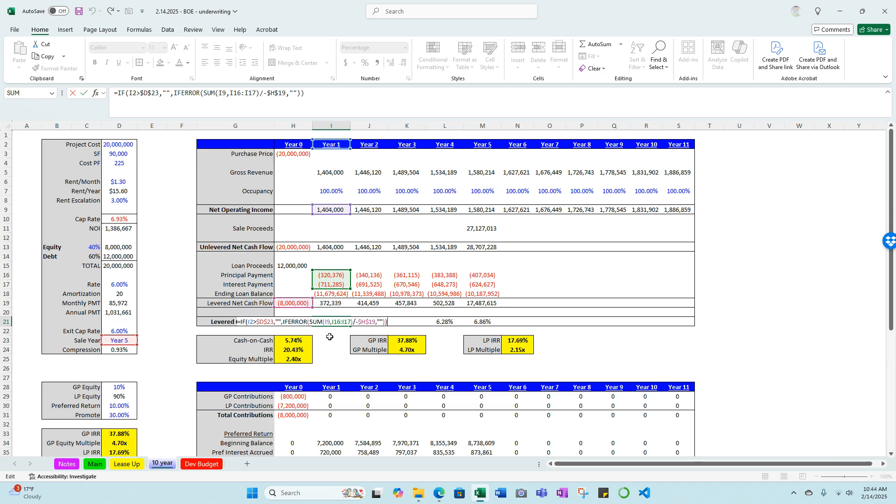
key("Return")
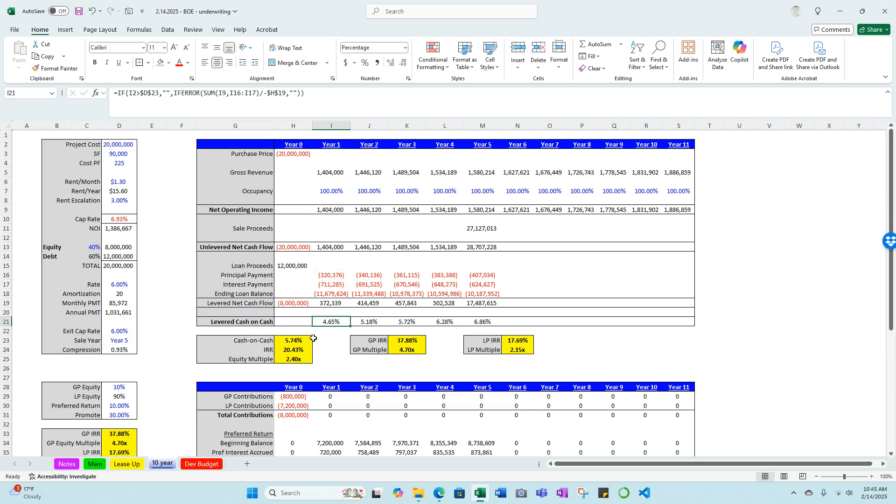
- Inspect the Cash-on-Cash AVERAGE formula in H23, the IRR formula in H24 and the Equity Multiple formula in H25
double_click(302, 341)
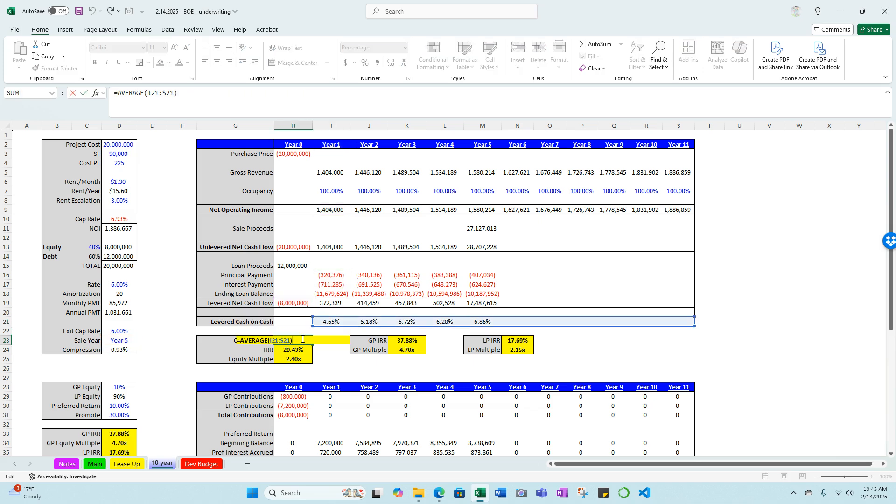
key("Escape")
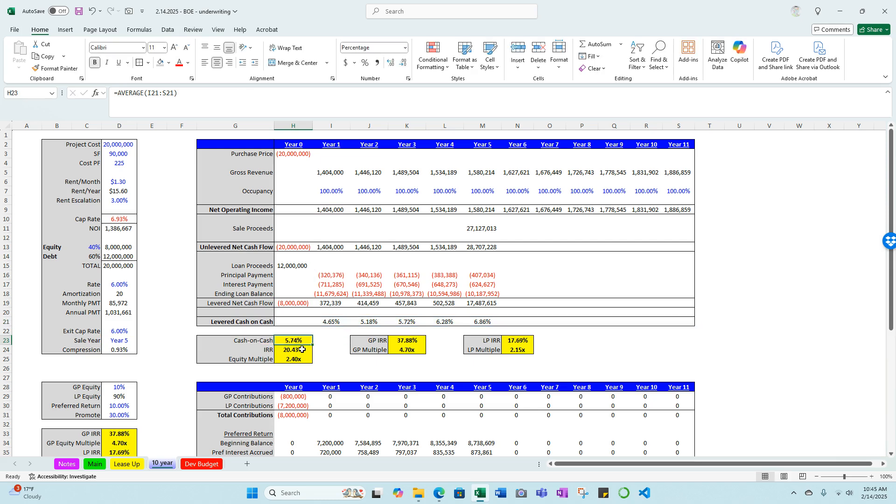
double_click(302, 350)
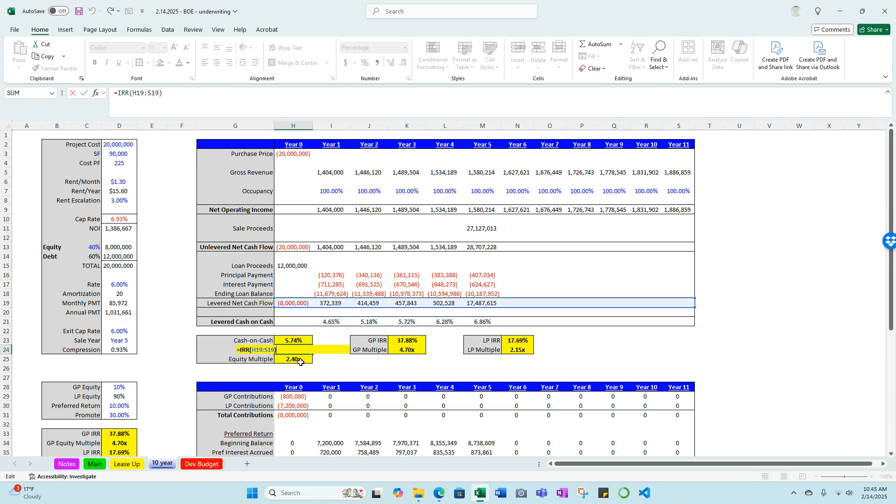
key("Escape")
double_click(301, 360)
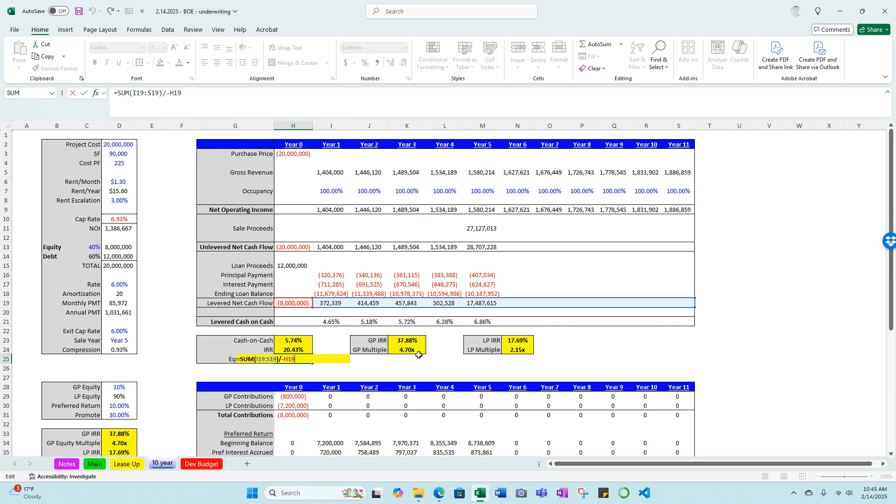
key("Escape")
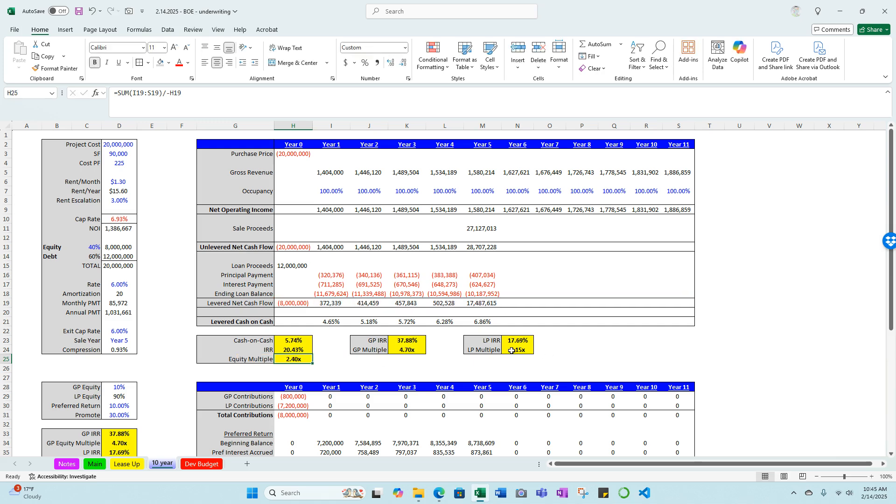
- Inspect the Year 0 GP Contributions formula in H29 of the GP/LP waterfall table, with the sheet at 90% zoom
scroll(457, 324, "down", 1)
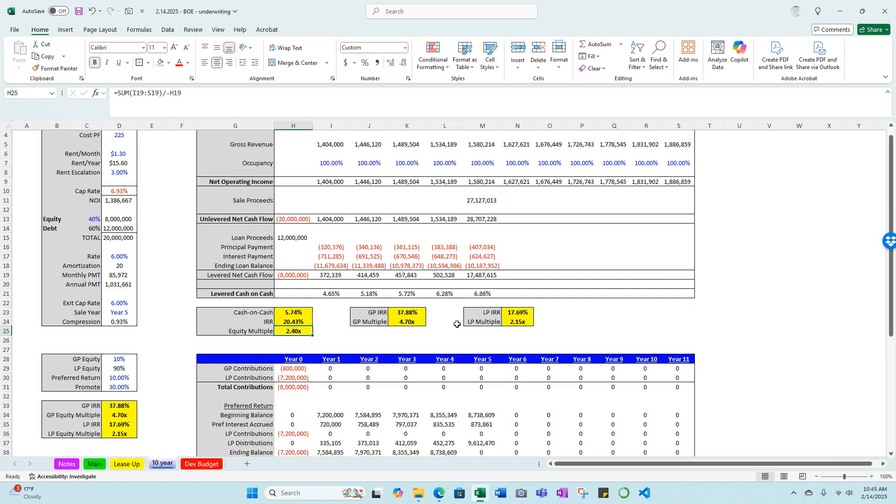
scroll(457, 323, "down", 5)
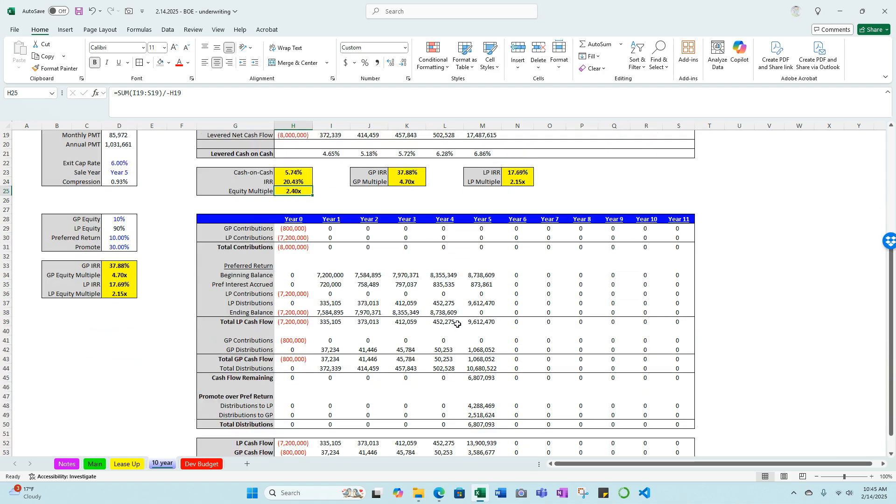
scroll(457, 324, "down", 1)
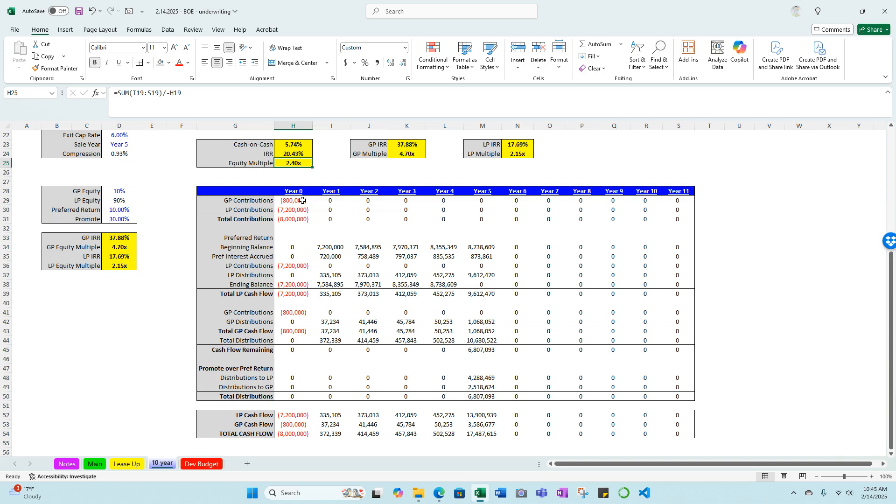
scroll(301, 199, "up", 1)
scroll(301, 198, "down", 1)
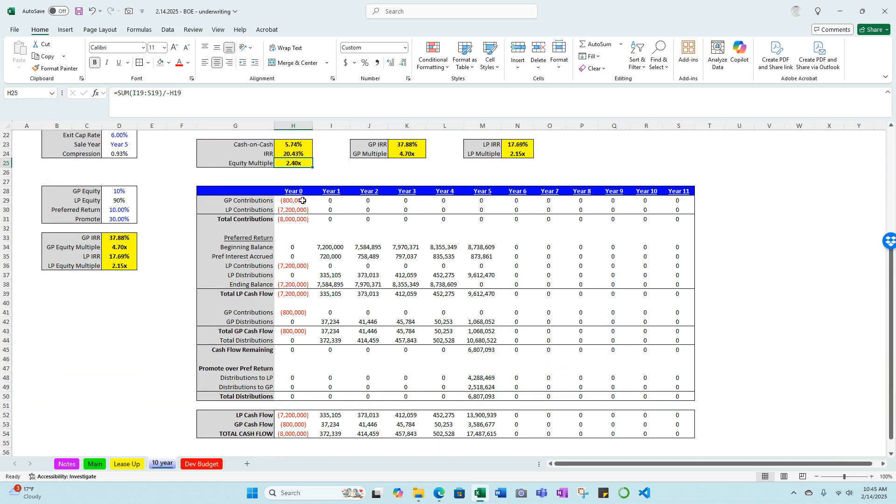
left_click(823, 476)
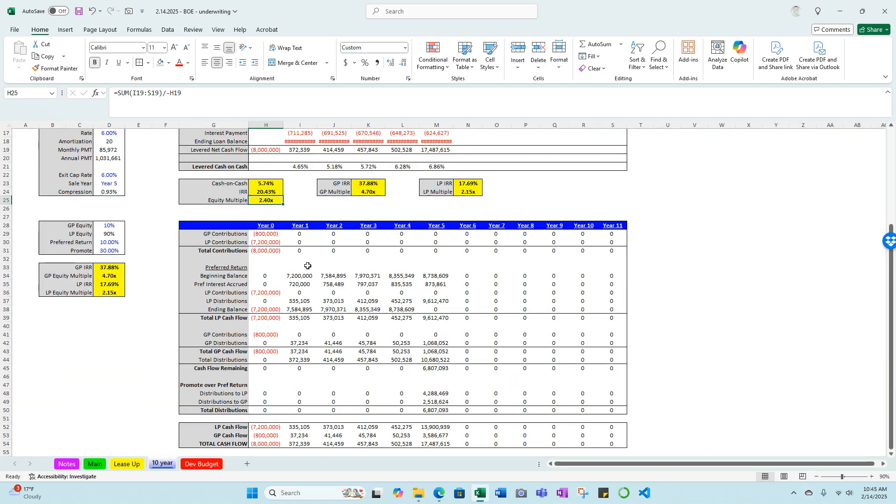
left_click(275, 236)
type("=D28*H19")
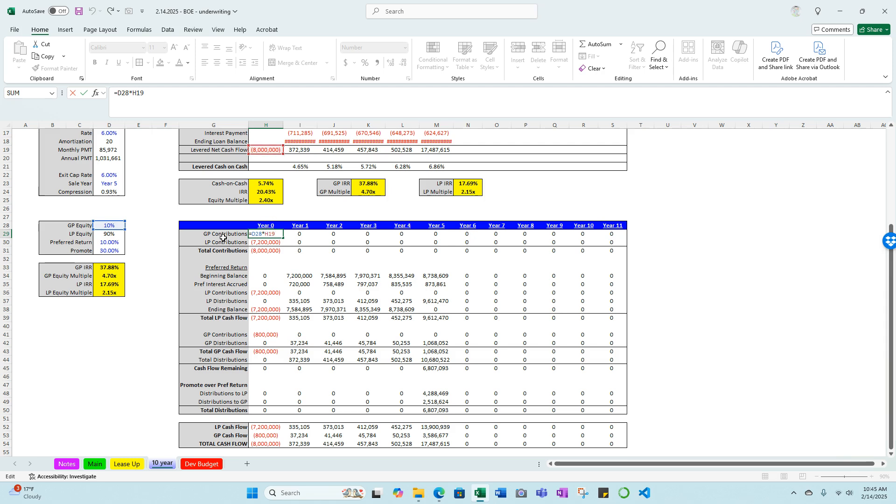
key("Return")
- Inspect the Year 0 LP Contributions formula in H30 and the Total Contributions formula in H31
key("F2")
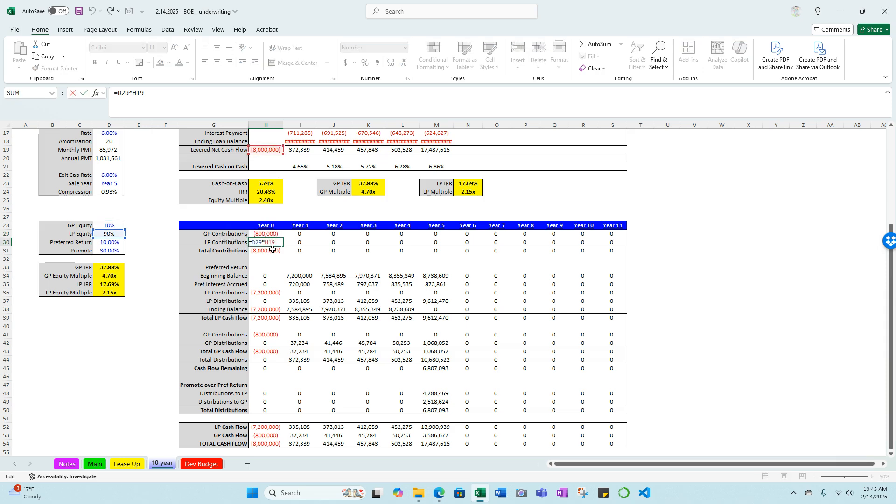
key("Return")
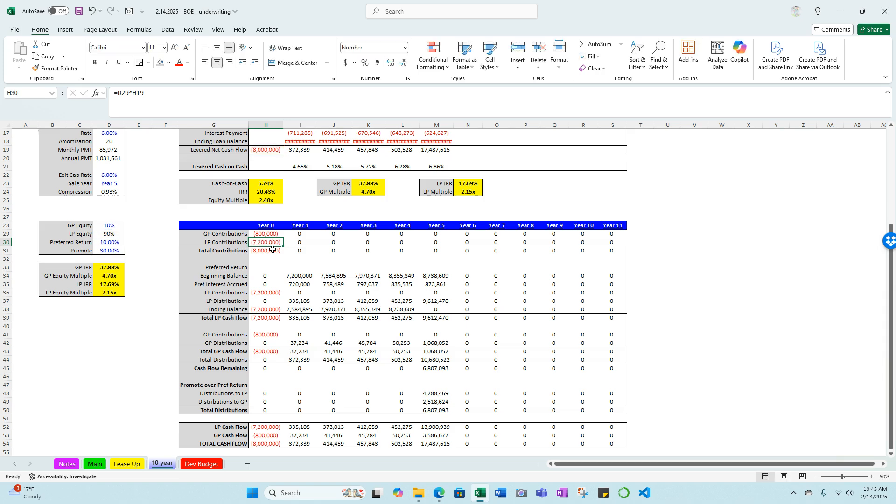
key("F2")
key("Return")
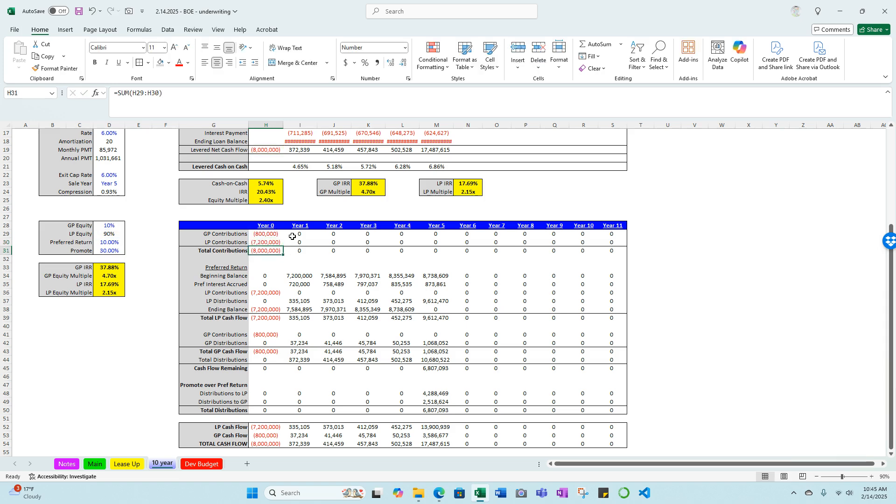
- Inspect the Year 1 GP and LP Contributions IF formulas in I29 and I30 and the Year 2 GP formula in J29, tracing their referenced cells
double_click(292, 234)
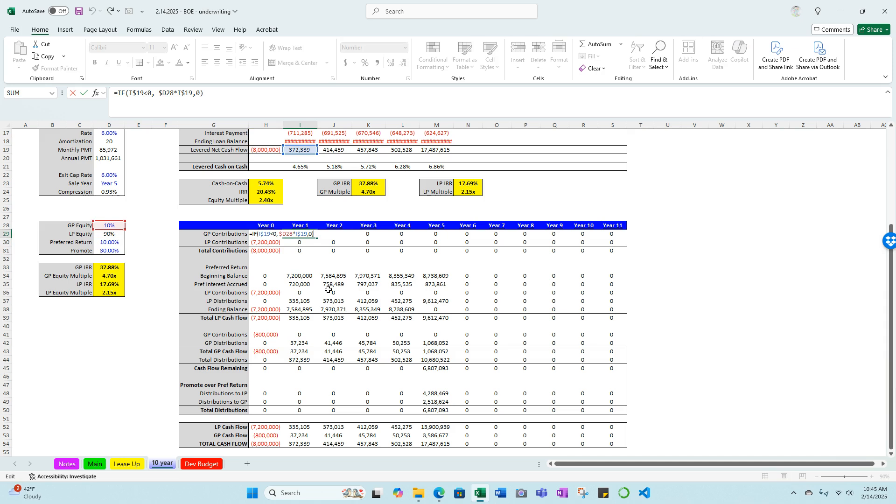
scroll(329, 286, "up", 1)
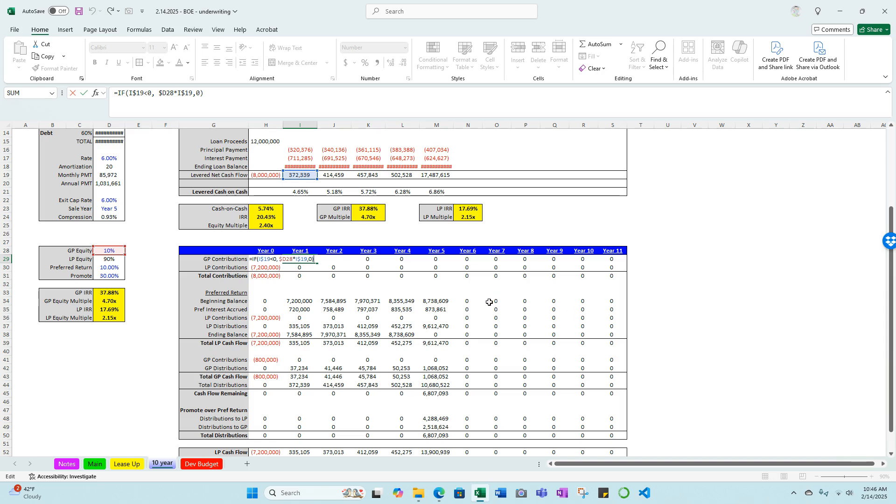
scroll(490, 302, "up", 2)
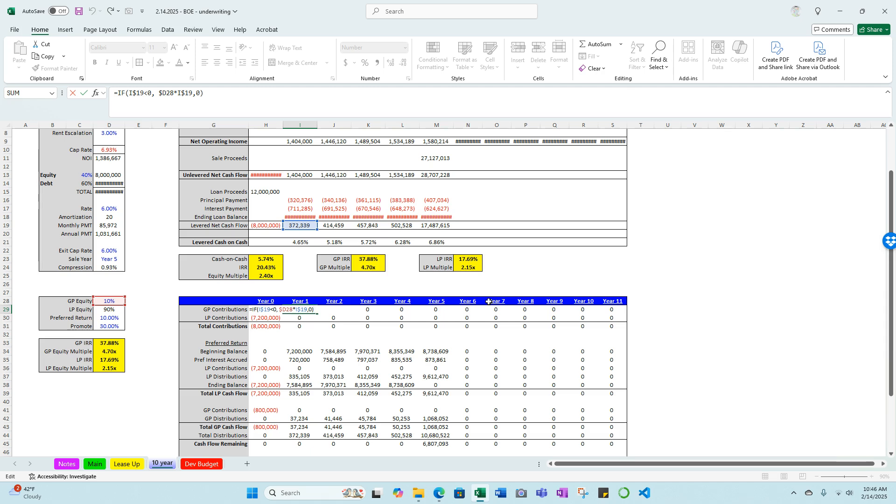
key("Escape")
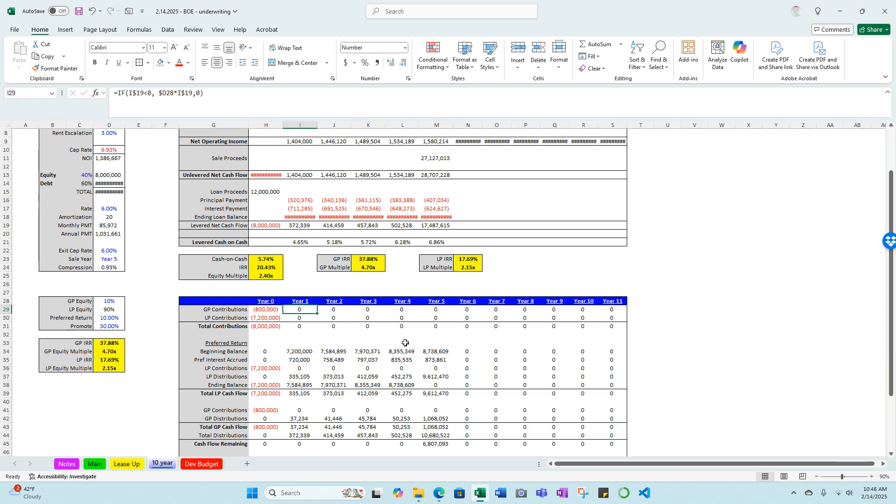
double_click(300, 318)
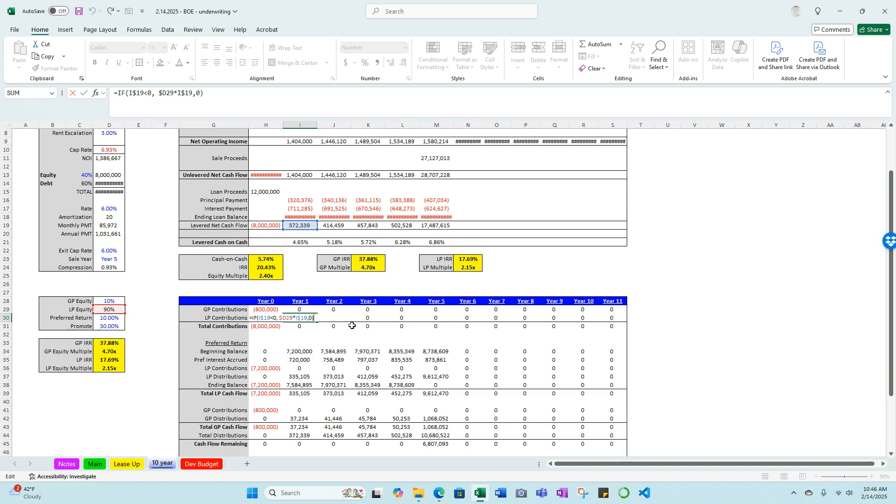
key("Return")
double_click(336, 311)
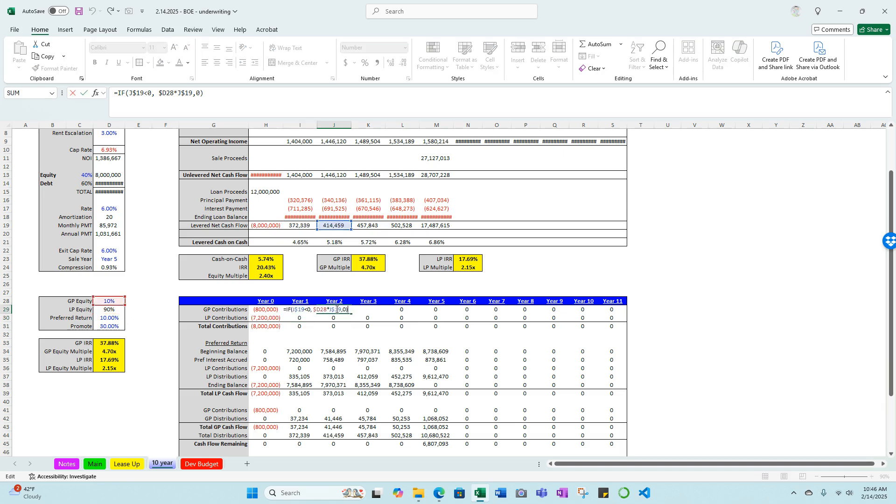
key("Escape")
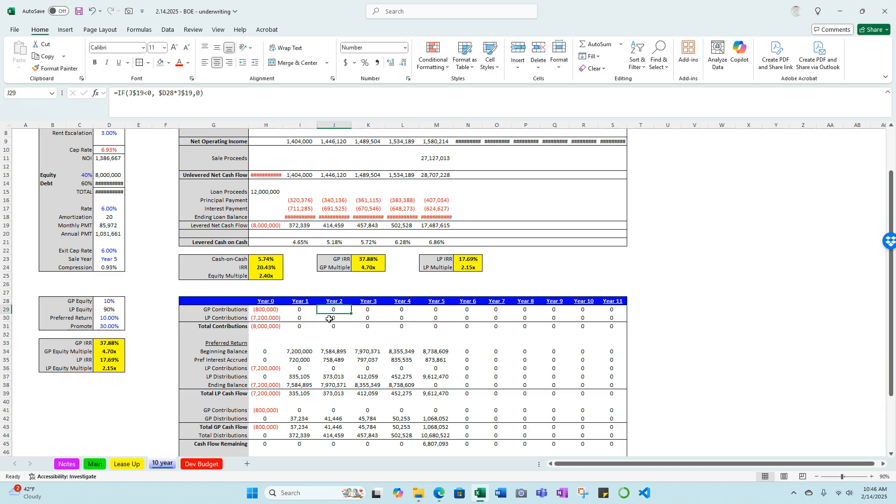
- Inspect the Year 0 Beginning Balance in H34 and Pref Interest Accrued in H35 of the Preferred Return section
scroll(308, 314, "down", 1)
scroll(304, 314, "down", 3)
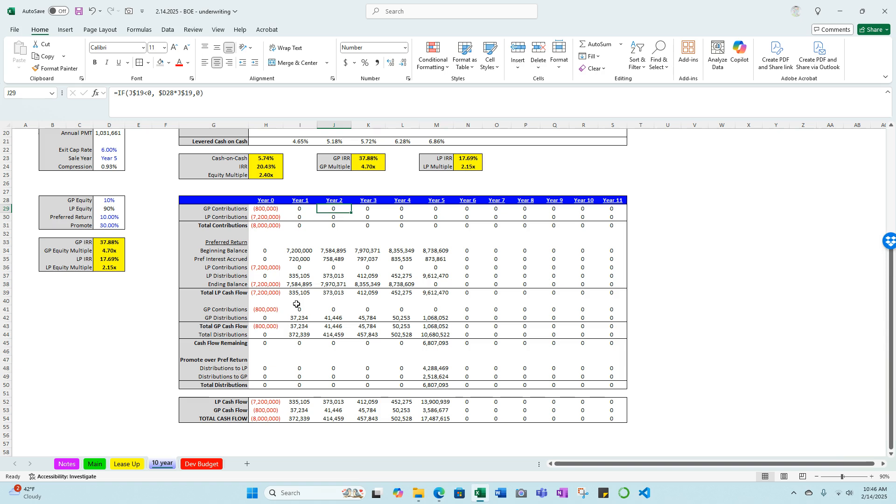
left_click(272, 251)
double_click(271, 251)
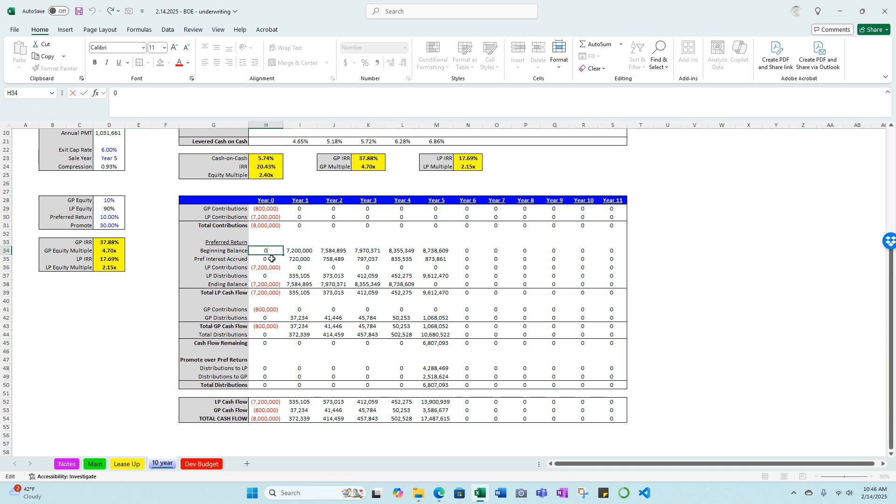
left_click(271, 258)
double_click(272, 259)
key("Escape")
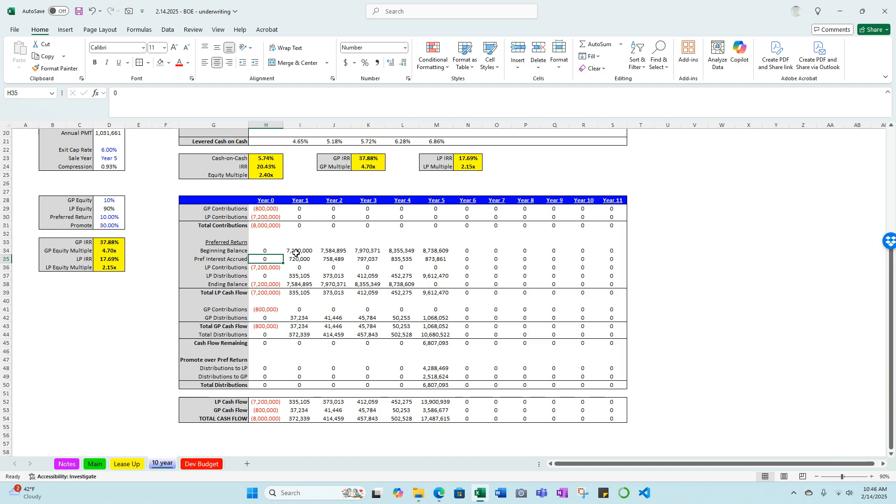
- Inspect the Preferred Return section's LP Contributions formulas for Year 0 in H36 and Year 1 in I36
left_click(273, 269)
type("=H30")
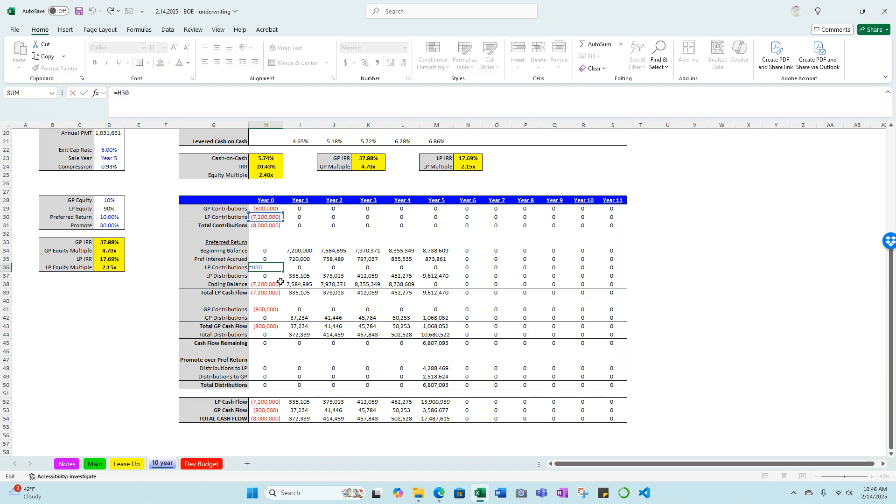
key("Return")
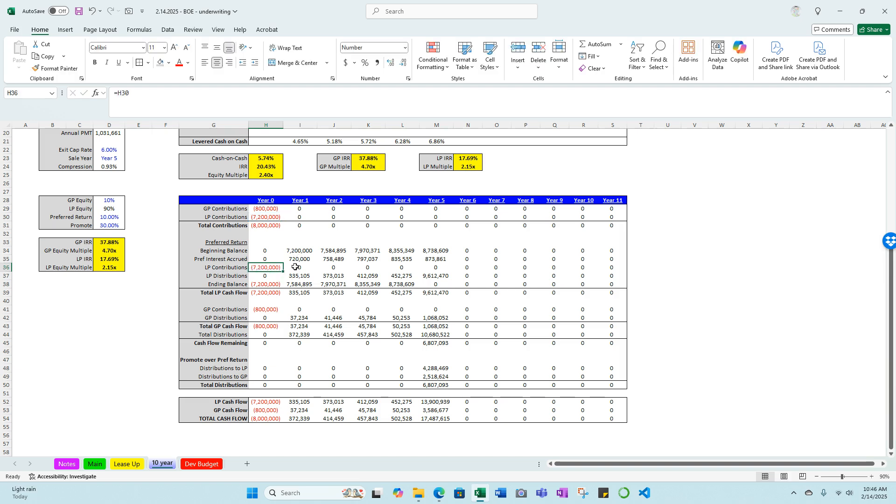
left_click(288, 270)
type("=I30")
key("Return")
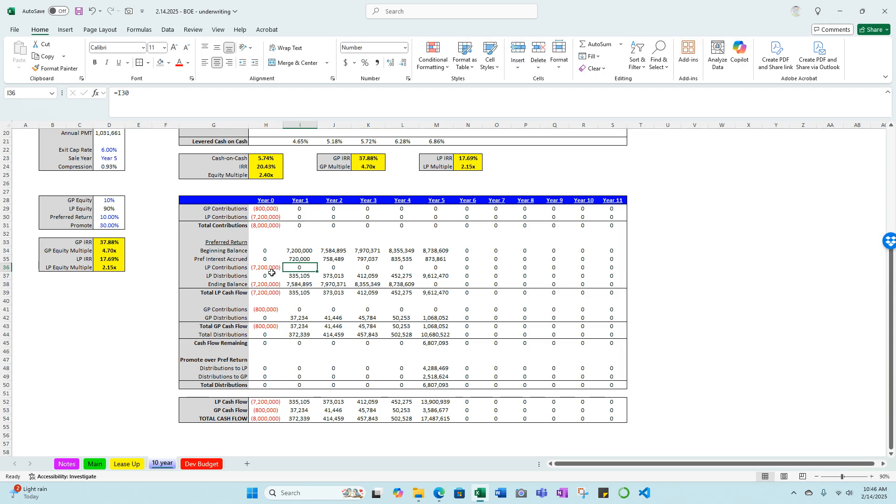
- Inspect the Year 0 LP Distributions entry in H37 and the Year 1 LP Distributions MIN formula in I37
left_click(268, 276)
key("Escape")
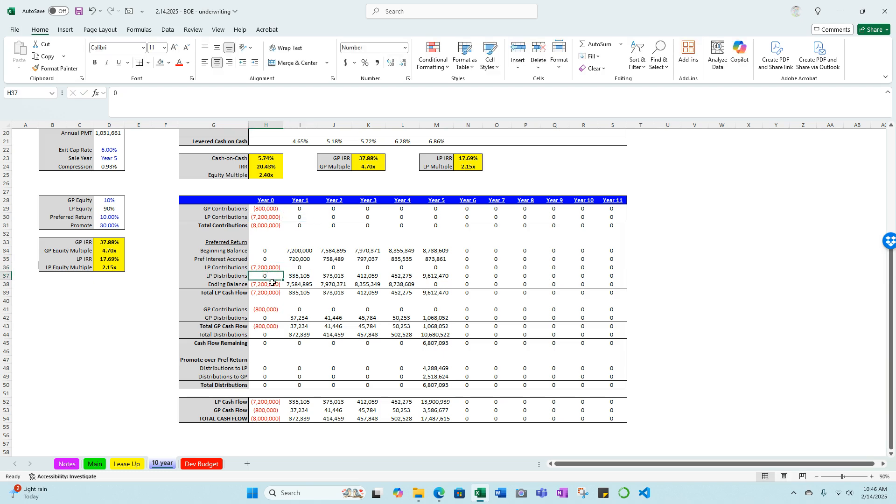
double_click(295, 276)
key("Escape")
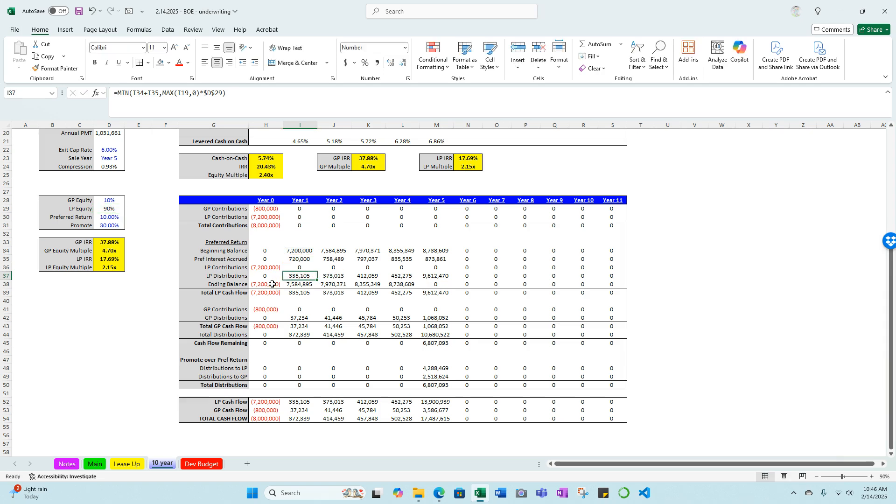
- Inspect the Year 0 Ending Balance formula in H38 and the Total LP Cash Flow formula in H39
double_click(273, 284)
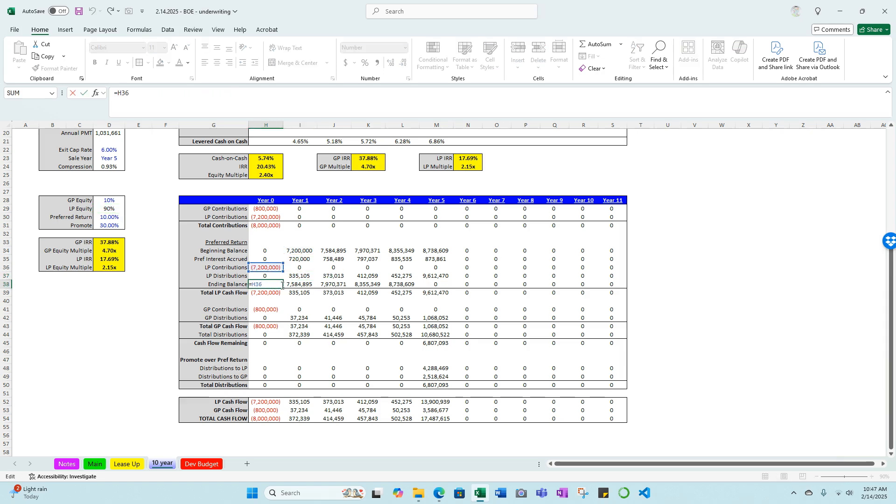
key("Escape")
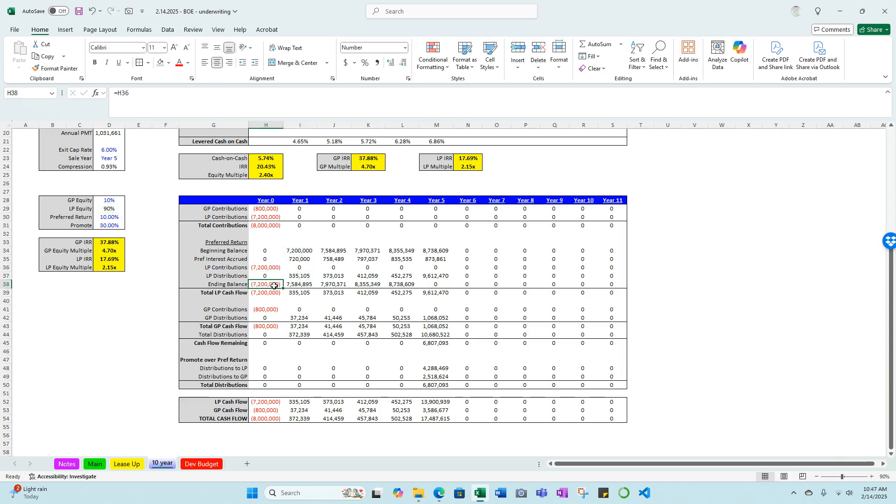
left_click(268, 291)
double_click(268, 291)
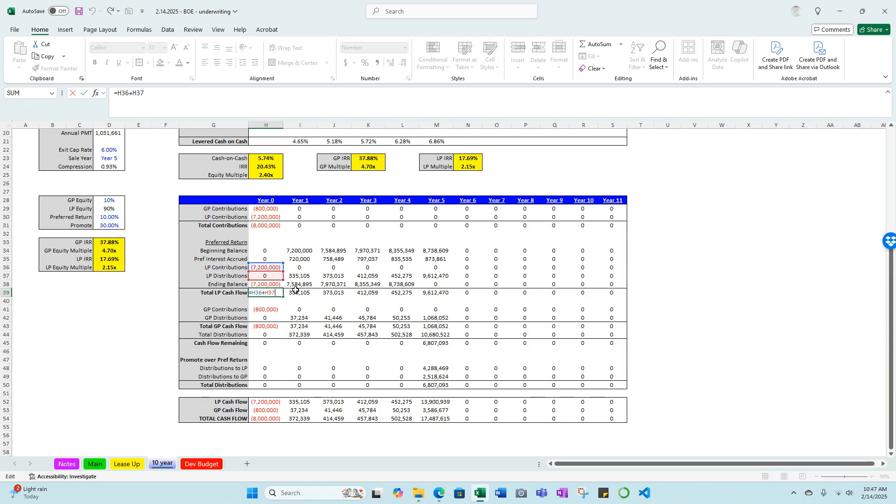
key("Escape")
- Inspect the Year 1 Beginning Balance formula in I34 and the Pref Interest Accrued formula in I35
left_click(300, 253)
key("F2")
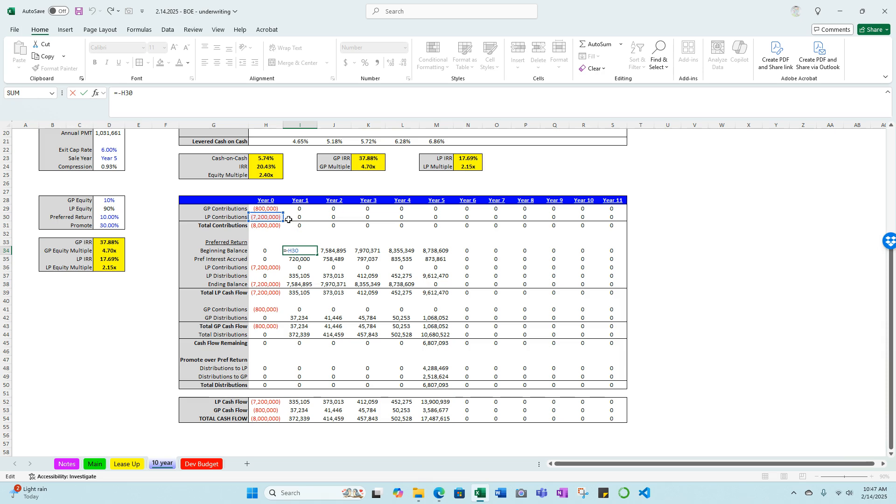
key("Escape")
left_click(305, 258)
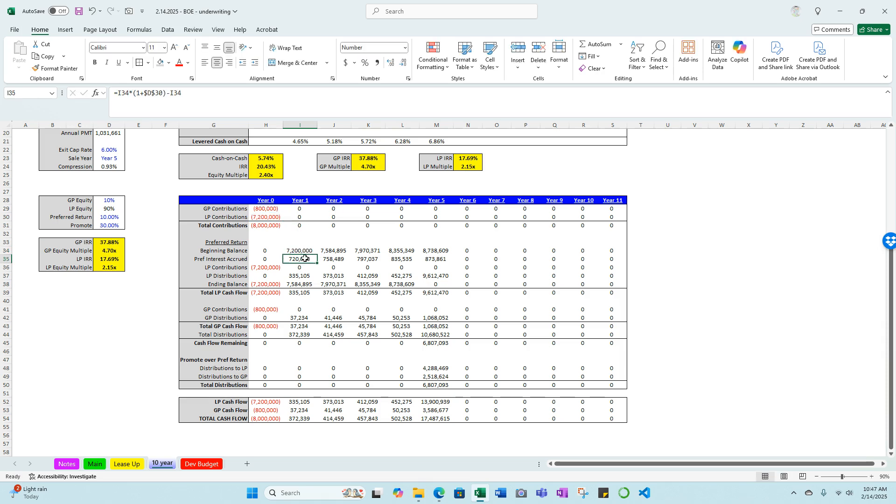
key("F2")
scroll(327, 257, "up", 2)
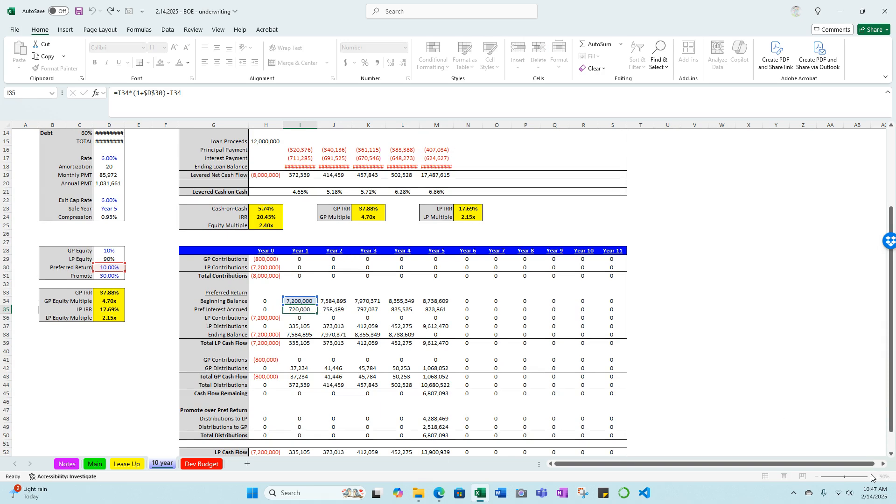
left_click(872, 477)
key("F2")
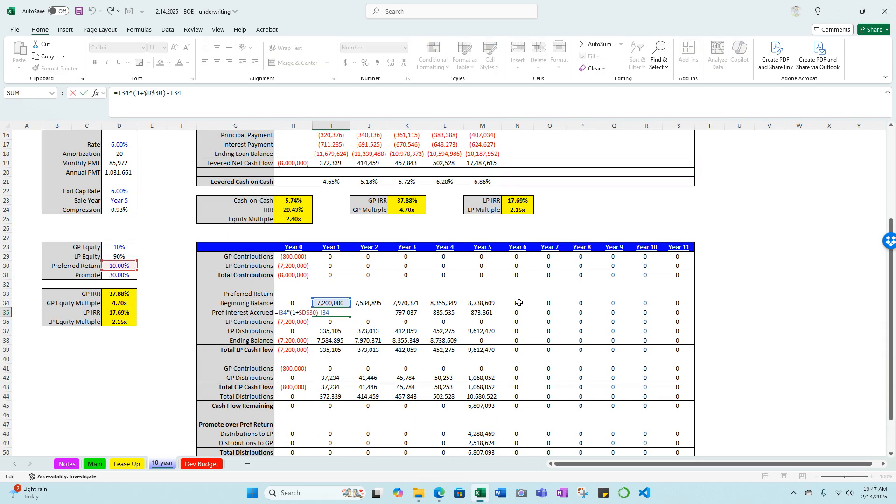
key("ctrl+Return")
- Inspect the Year 1 LP Contributions formula in I36 and the LP Distributions MIN formula in I37
left_click(334, 324)
double_click(334, 323)
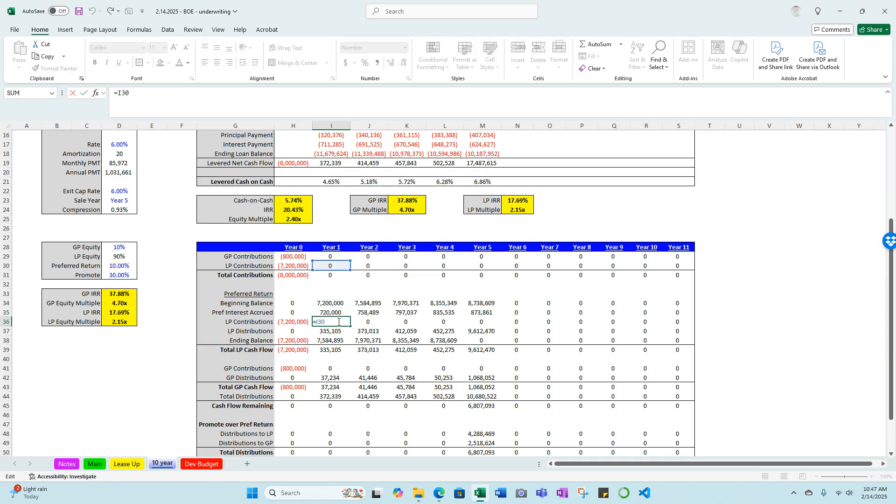
key("Escape")
double_click(335, 331)
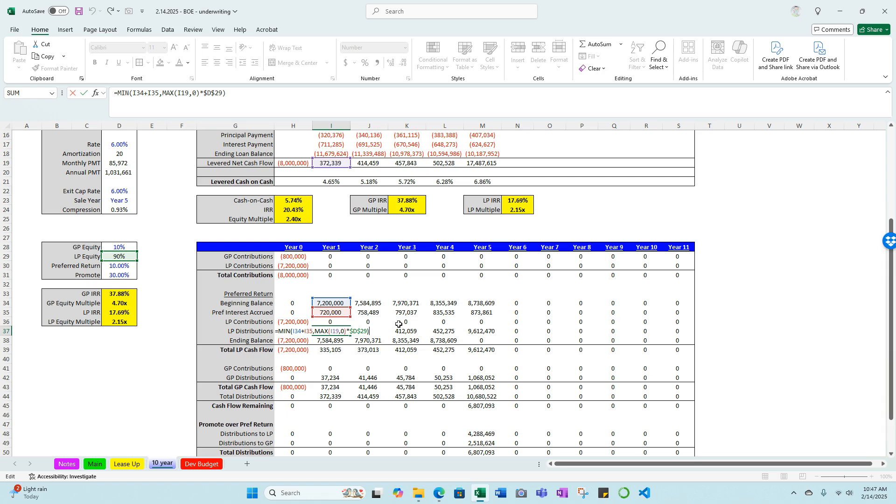
key("Escape")
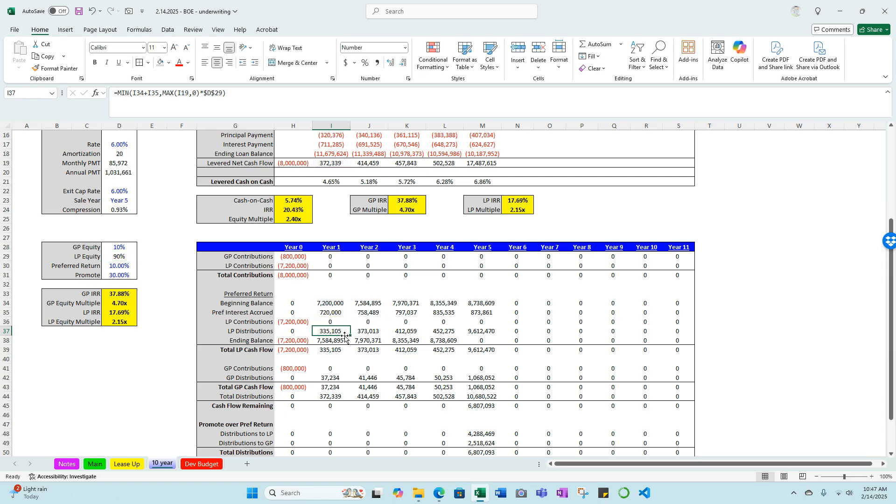
- Check the Year 1 Ending Balance formula in I38, and trace the I37 LP Distributions formula back to Levered Net Cash Flow
double_click(339, 340)
key("Escape")
double_click(338, 331)
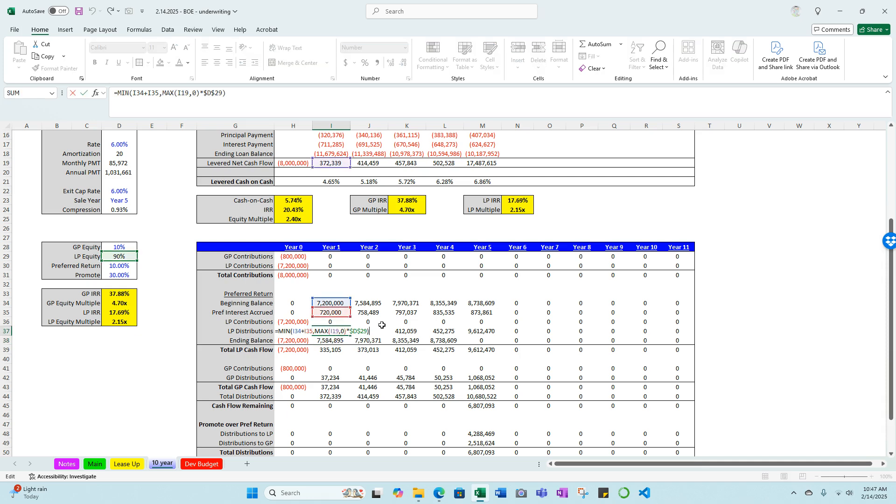
scroll(393, 296, "up", 2)
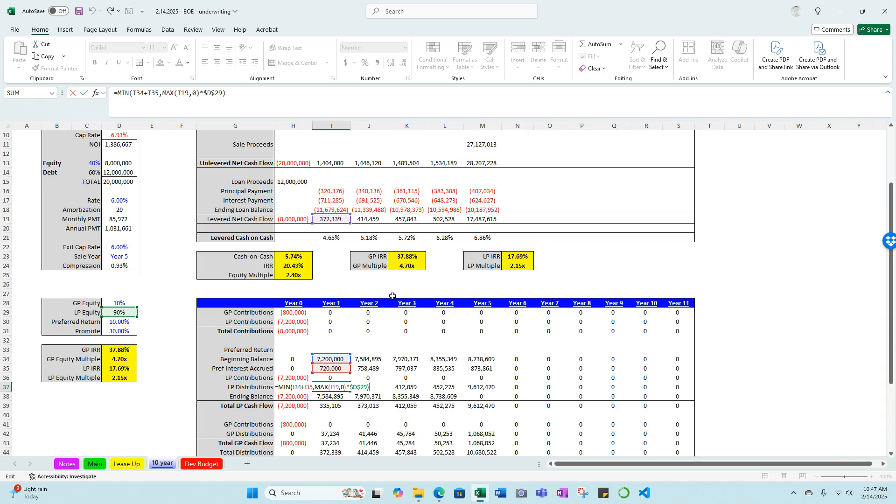
scroll(392, 296, "down", 2)
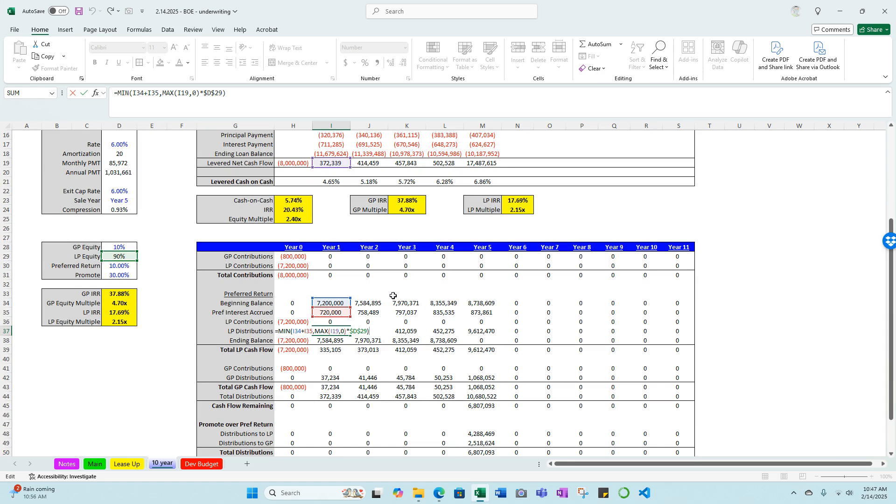
key("Return")
- Inspect the Year 1 Total LP Cash Flow formula in I39 alongside the Ending Balance formula in I38
left_click(332, 348)
type("=I36+I37")
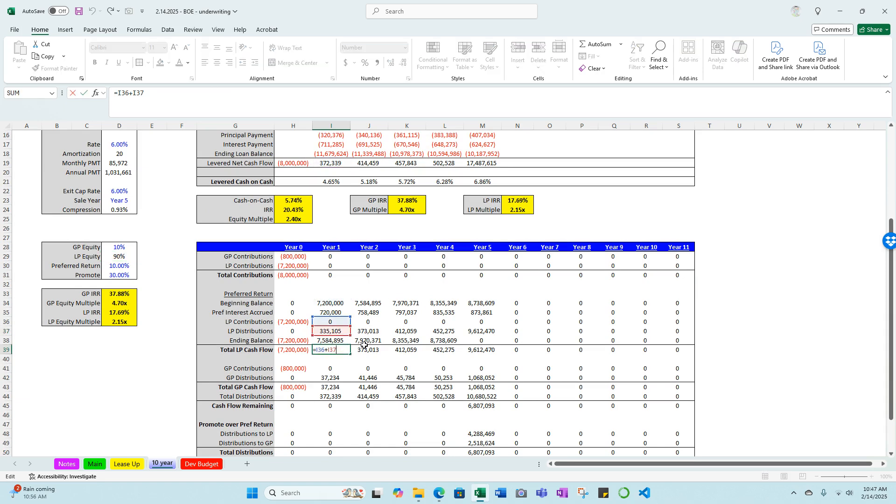
left_click(336, 342)
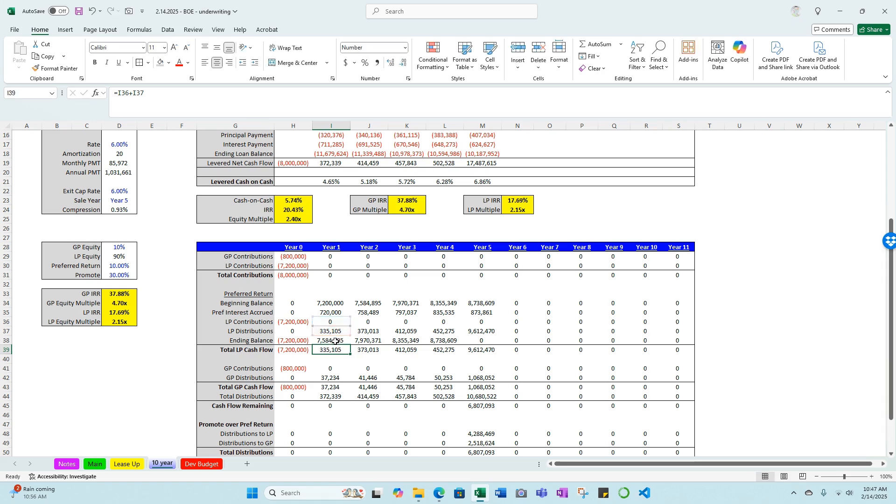
double_click(335, 342)
left_click(335, 349)
double_click(335, 349)
key("Escape")
- Inspect the Year 0 GP Contributions formula in H41 and the GP Distributions entry in H42
scroll(327, 326, "down", 2)
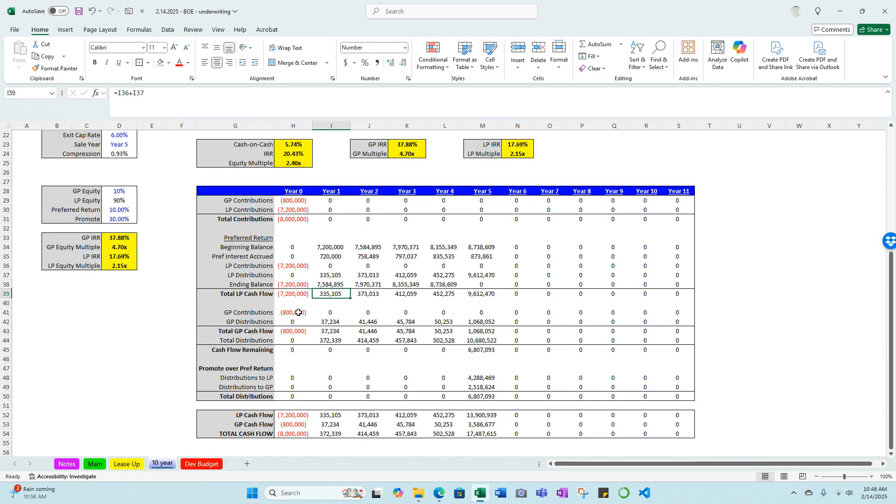
left_click(299, 312)
scroll(333, 312, "up", 1)
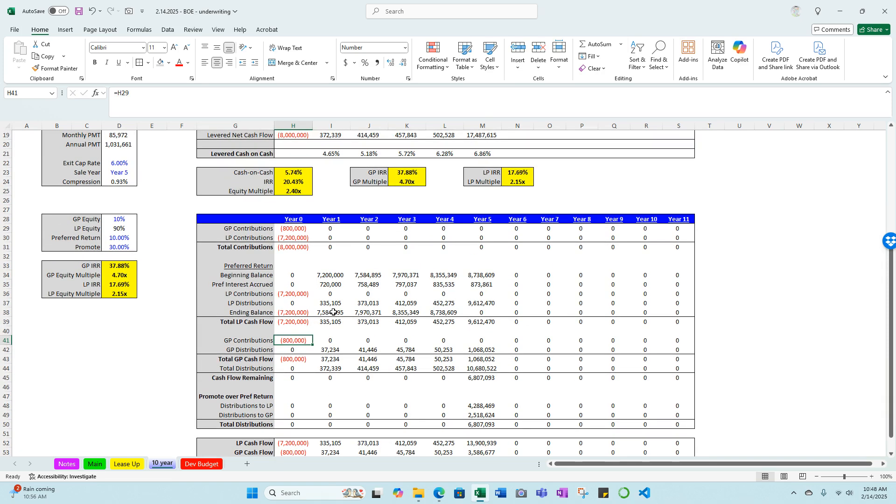
key("F2")
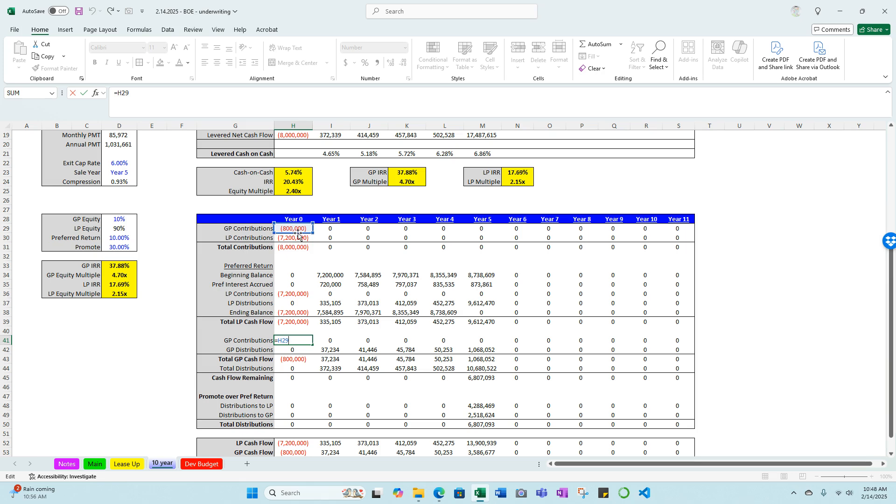
key("Return")
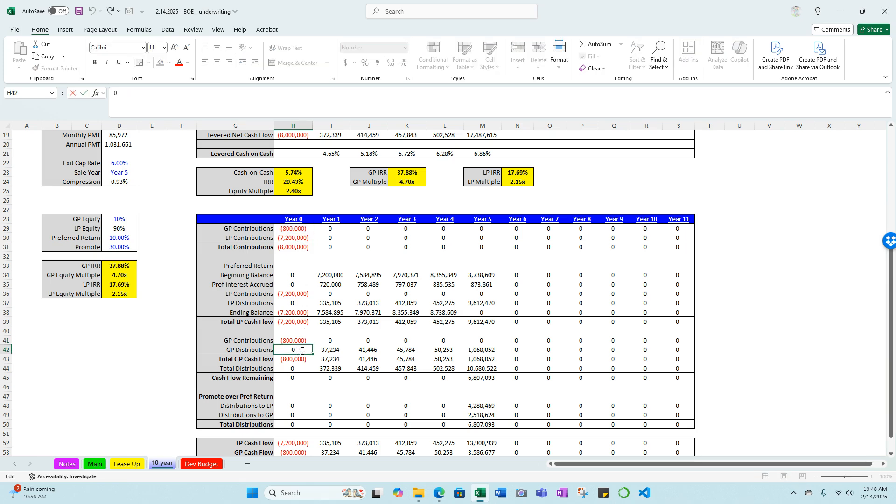
- Inspect the Year 0 Total GP Cash Flow formula in H43 and the Total Distributions formula in H44
left_click(299, 358)
type("=H41+H42")
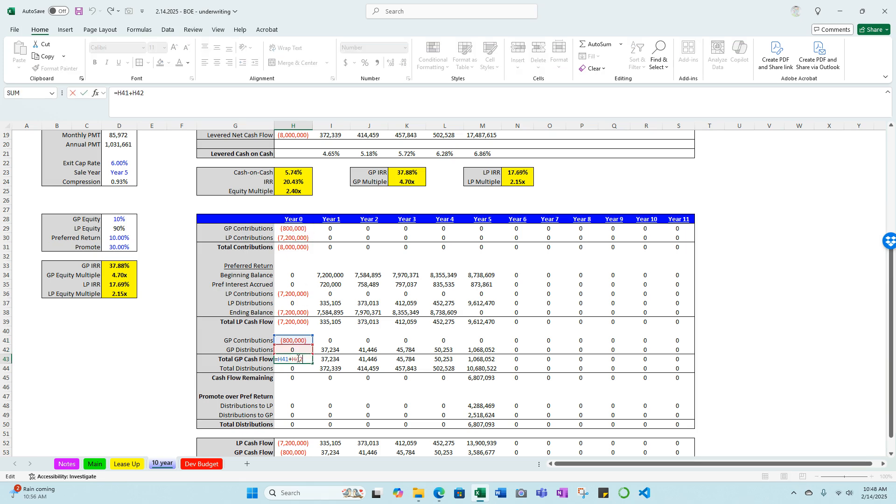
key("Return")
type("=H37+H42")
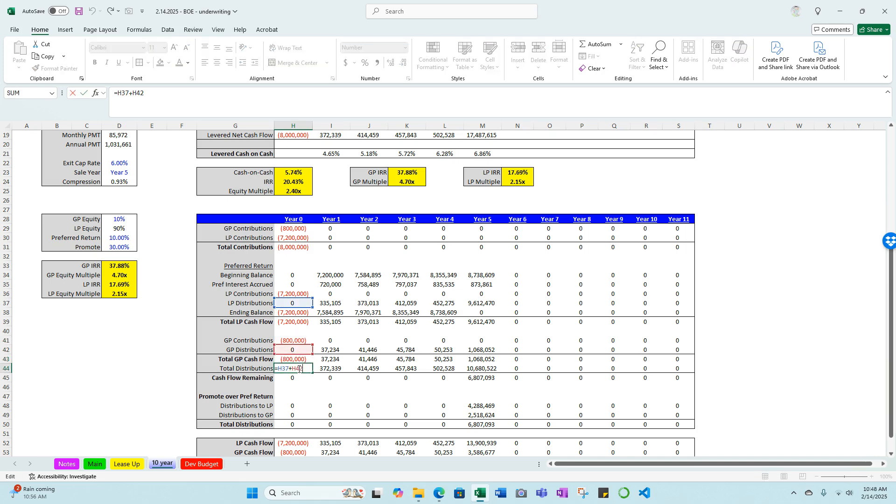
key("Return")
- Inspect the Year 1 GP Contributions formula in I41 and the GP Distributions formula in I42
left_click(324, 343)
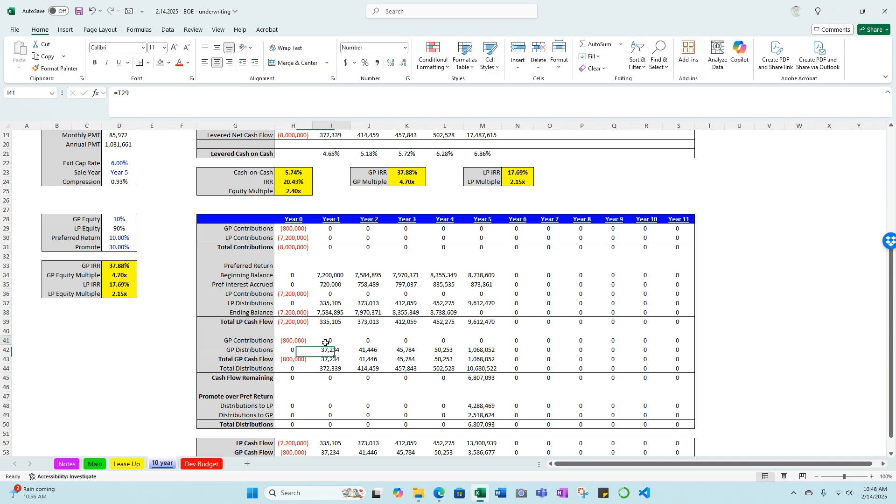
type("=I29")
key("Return")
key("F2")
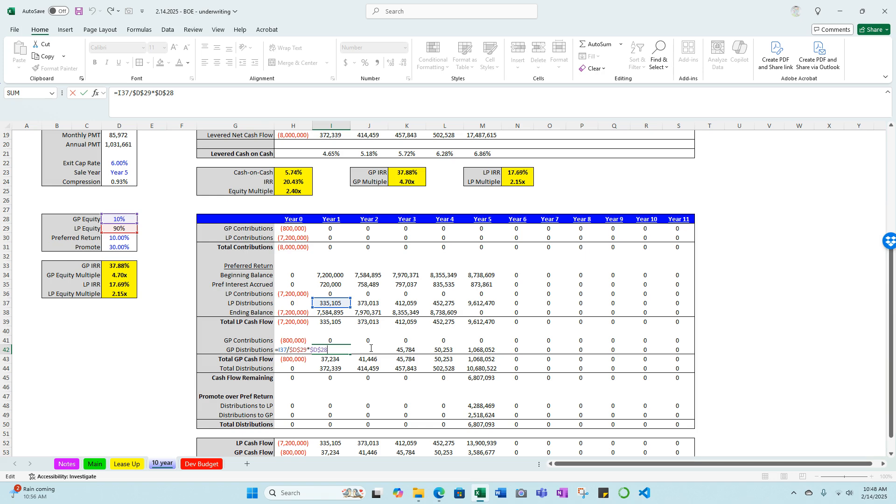
- Inspect the Year 1 Total GP Cash Flow SUM formula in I43 and the Total Distributions formula in I44
key("Return")
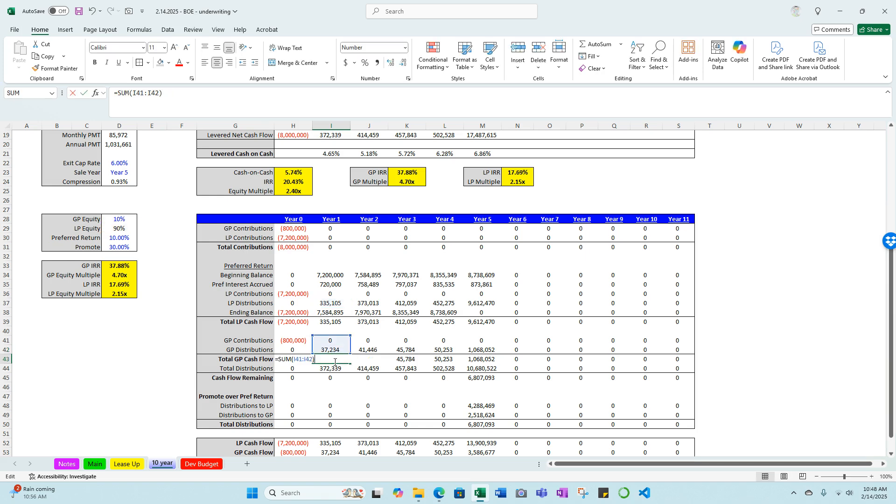
left_click(340, 369)
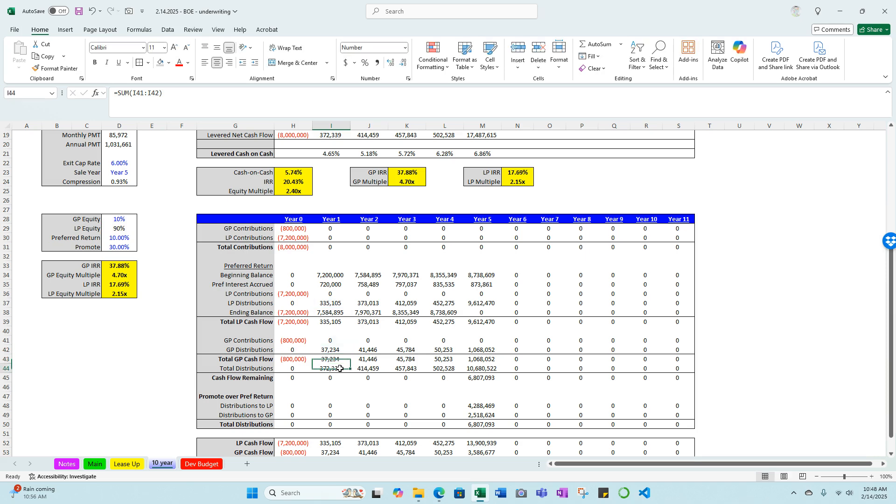
type("=I37+I42")
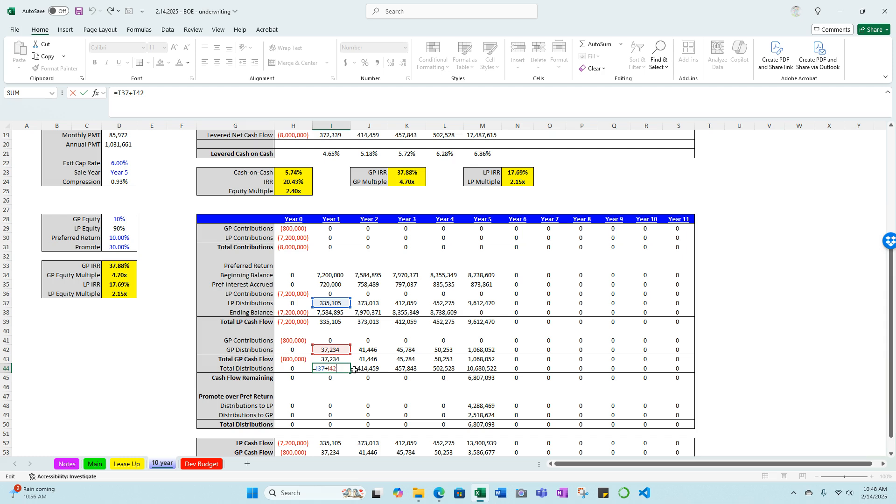
key("ctrl+Return")
- Inspect the Year 1 Cash Flow Remaining IFERROR formula in I45 and the Levered Net Cash Flow cell it references
left_click(329, 377)
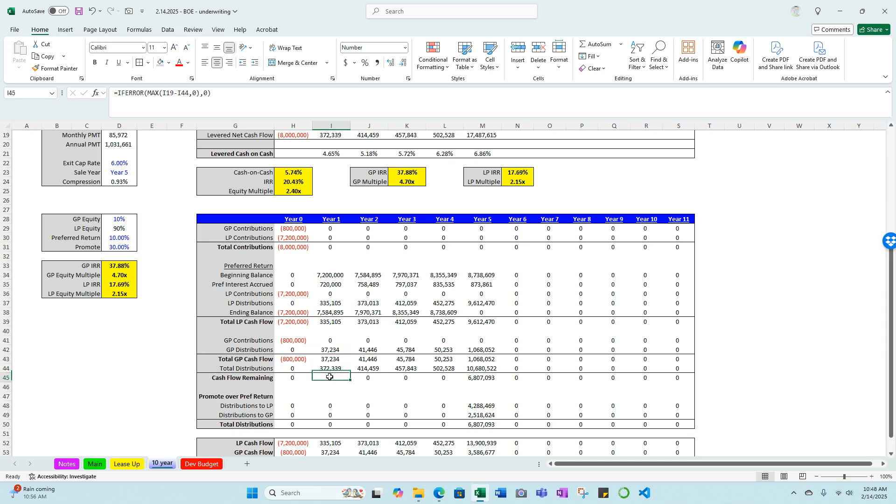
double_click(330, 377)
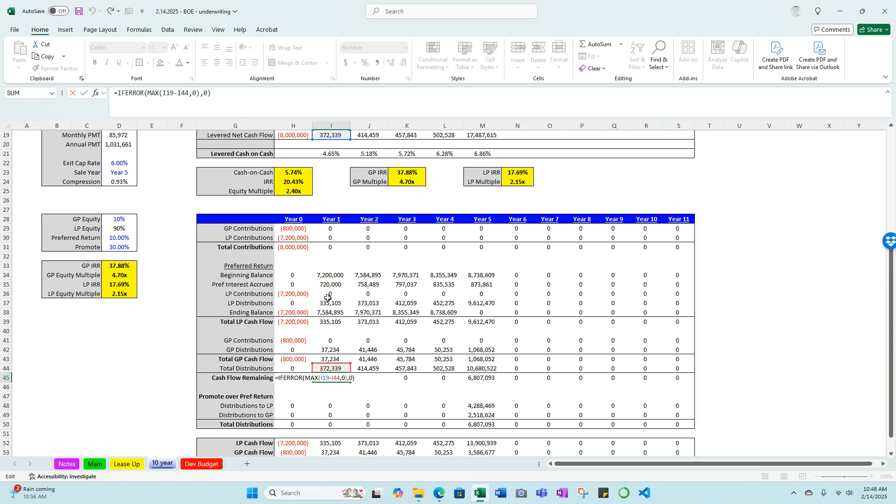
scroll(327, 167, "up", 1)
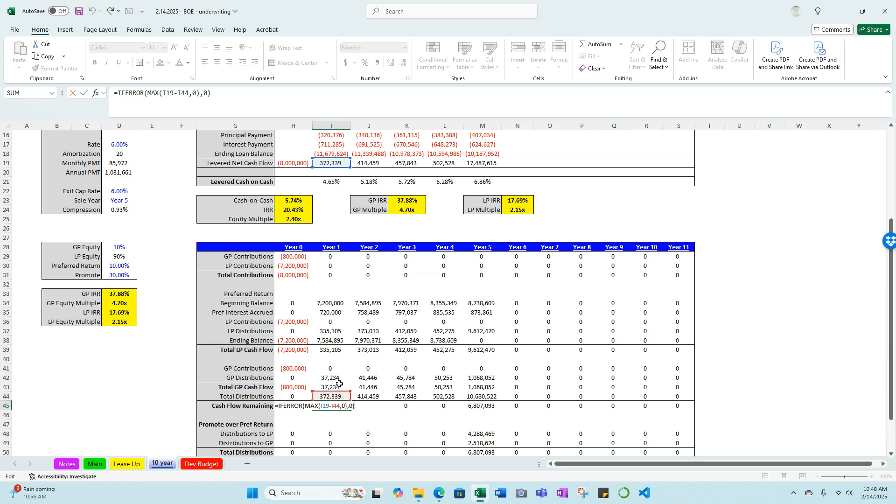
key("ctrl+Return")
- Inspect the Year 0 Distributions to LP formula in H48 of the Promote over Pref Return section
scroll(353, 326, "down", 2)
scroll(352, 326, "down", 3)
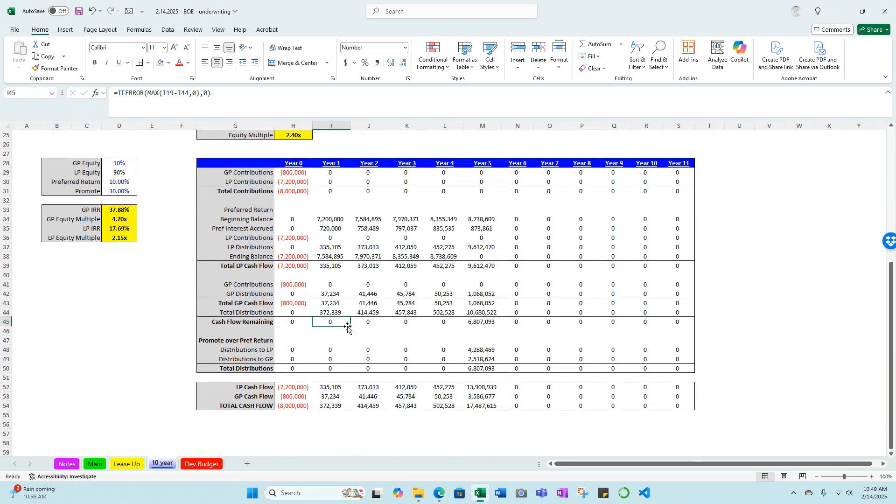
double_click(295, 351)
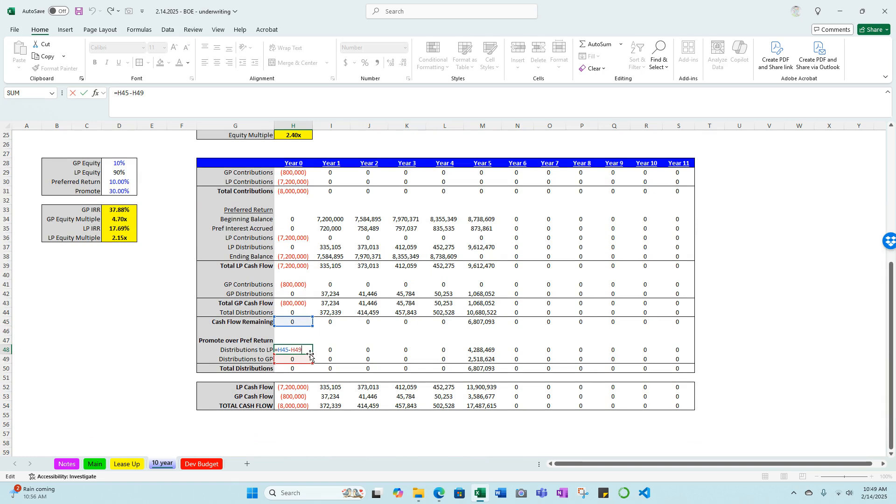
scroll(345, 332, "up", 4)
scroll(346, 332, "down", 4)
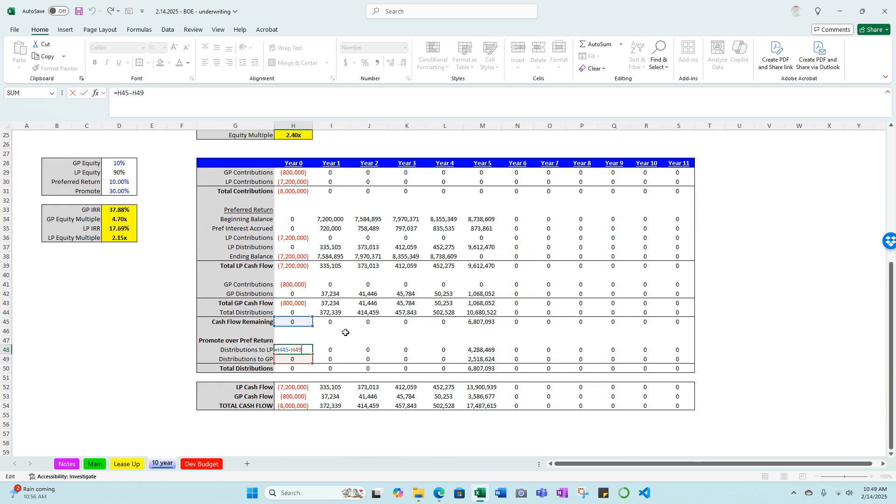
- Inspect the Year 0 Distributions to GP promote formula in H49 and the Total Distributions SUM formula in H50
double_click(301, 360)
scroll(349, 359, "up", 1)
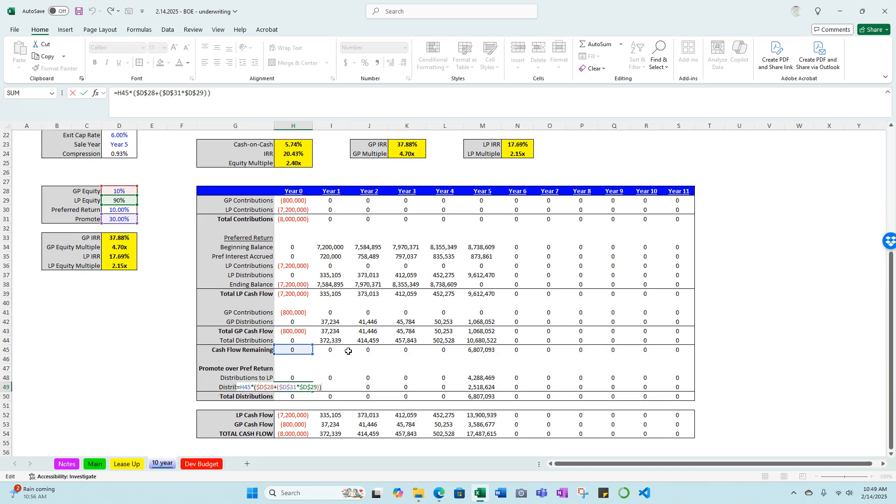
scroll(349, 351, "up", 2)
scroll(349, 351, "down", 2)
key("ctrl+Return")
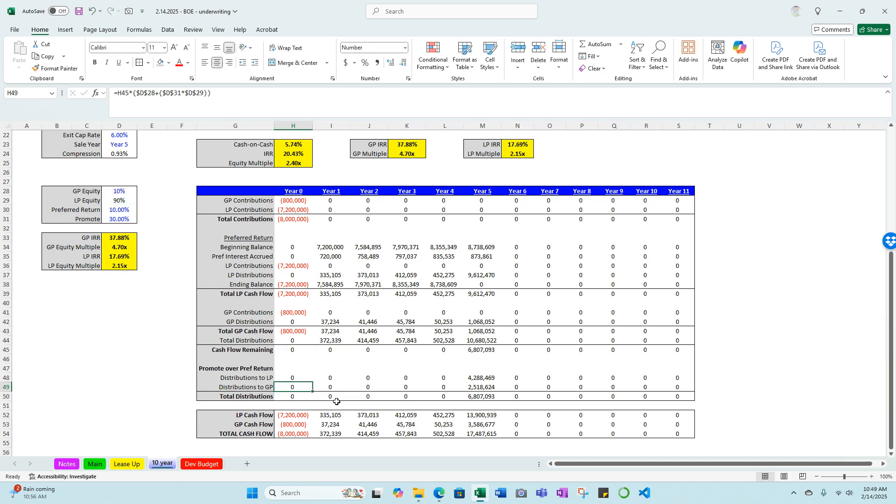
double_click(301, 396)
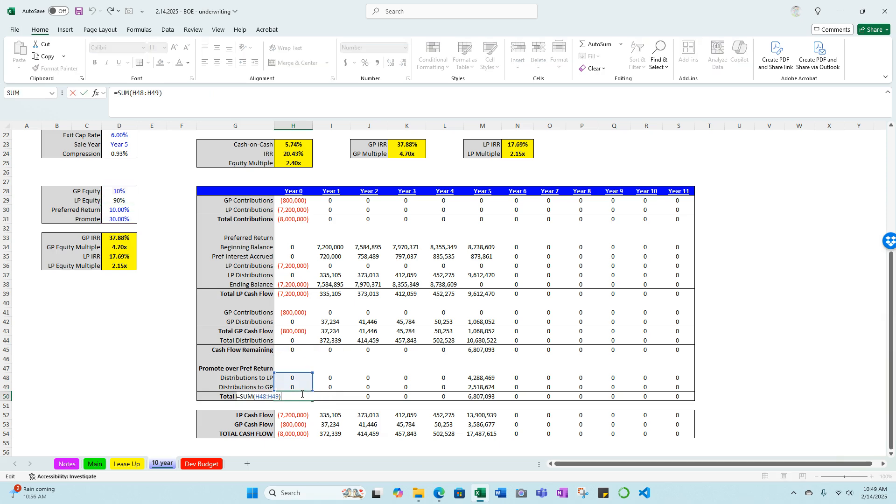
key("Escape")
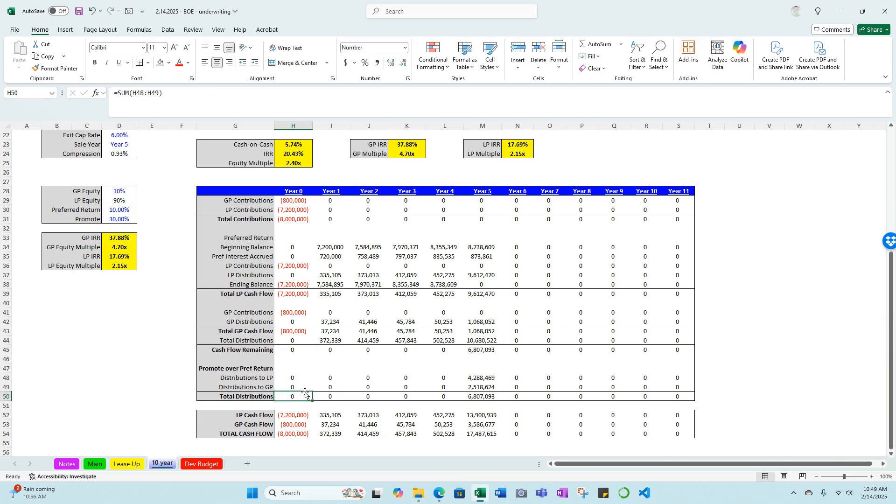
- Inspect the Year 1 formulas in I48 through I50 of the Promote over Pref Return section
double_click(325, 377)
key("Escape")
double_click(325, 387)
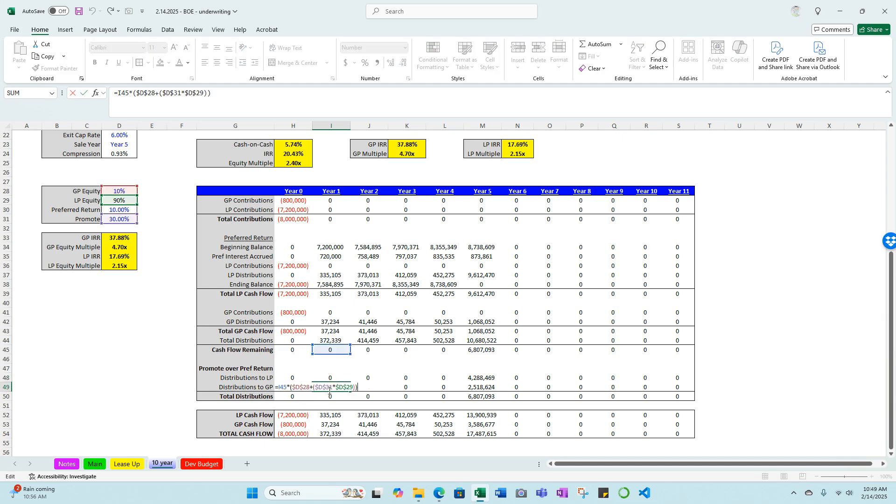
key("Escape")
double_click(331, 397)
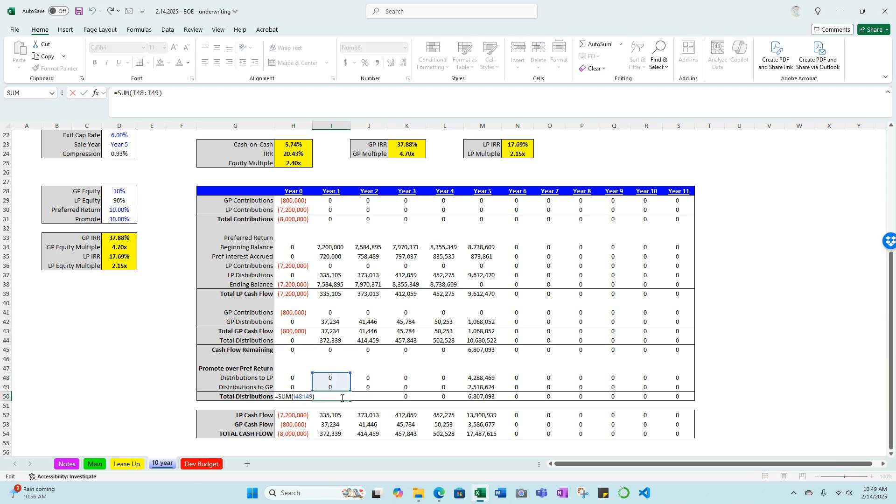
- Recheck the Year 1 LP and GP promote distribution formulas in I48 and I49 and their total in I50
key("Escape")
double_click(329, 378)
key("Escape")
double_click(330, 387)
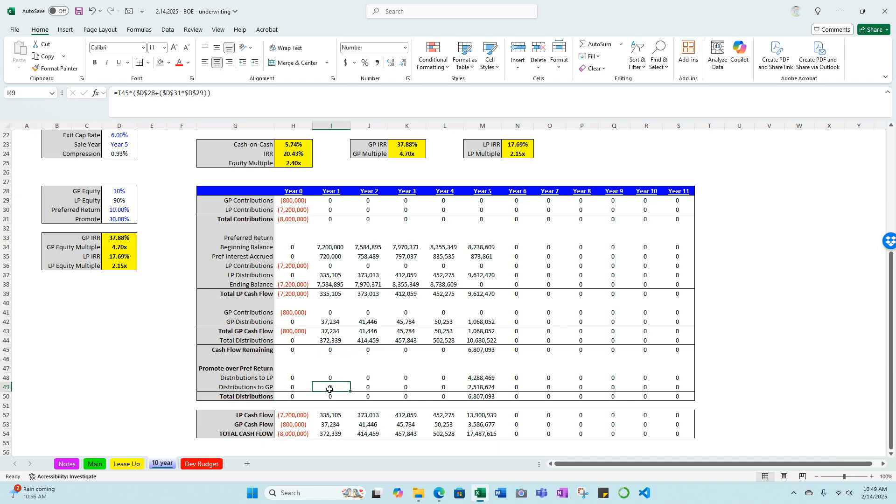
key("Escape")
double_click(334, 396)
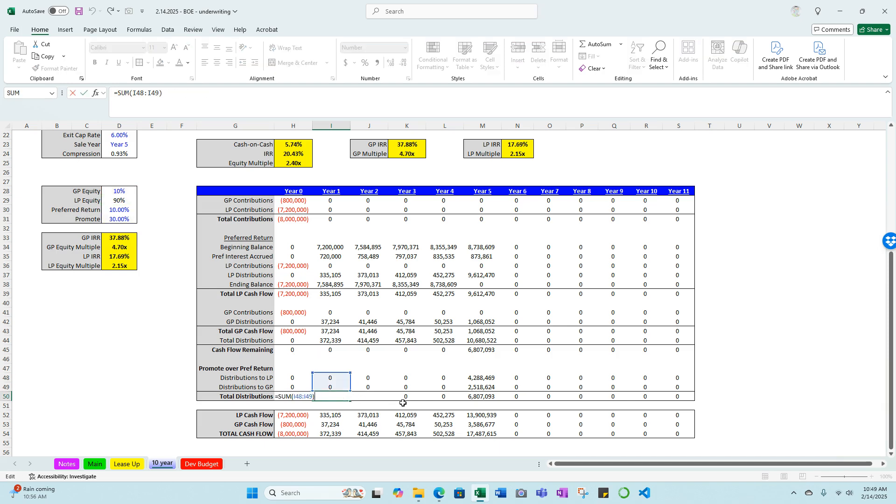
key("Escape")
- Inspect the LP Cash Flow formulas for Year 0 through Year 2 in H52, I52 and J52
scroll(310, 363, "down", 1)
double_click(299, 388)
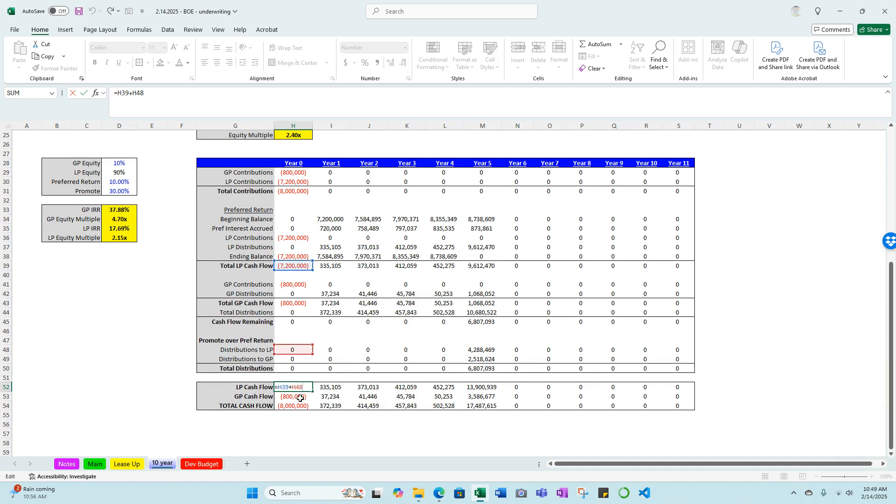
key("Escape")
double_click(334, 388)
key("Escape")
double_click(358, 389)
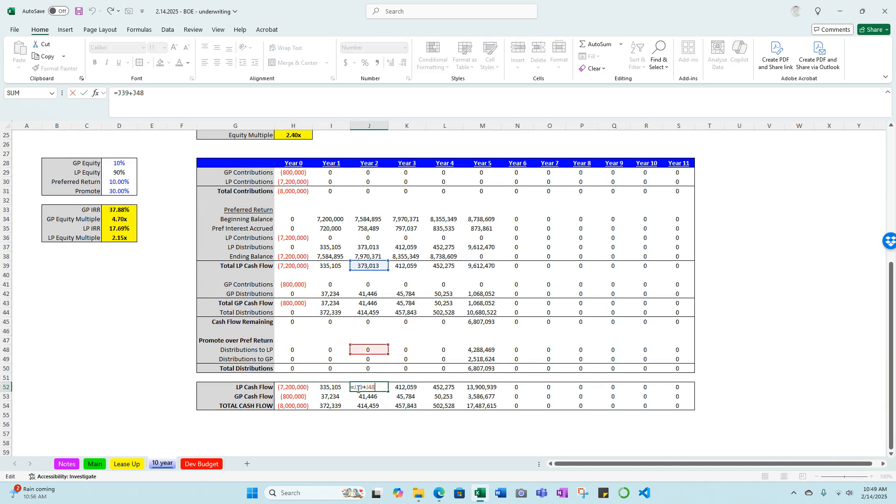
key("Escape")
- Inspect the GP Cash Flow formulas for Year 0 through Year 2 in H53, I53 and J53
left_click(303, 396)
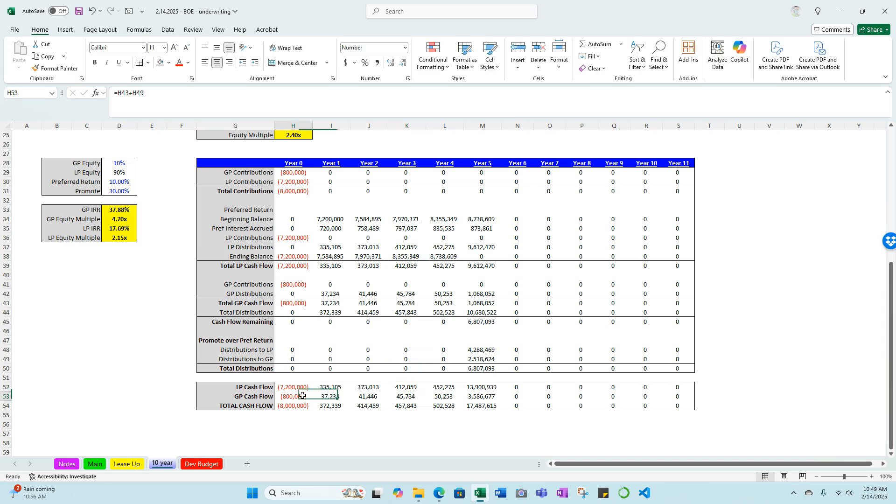
double_click(312, 396)
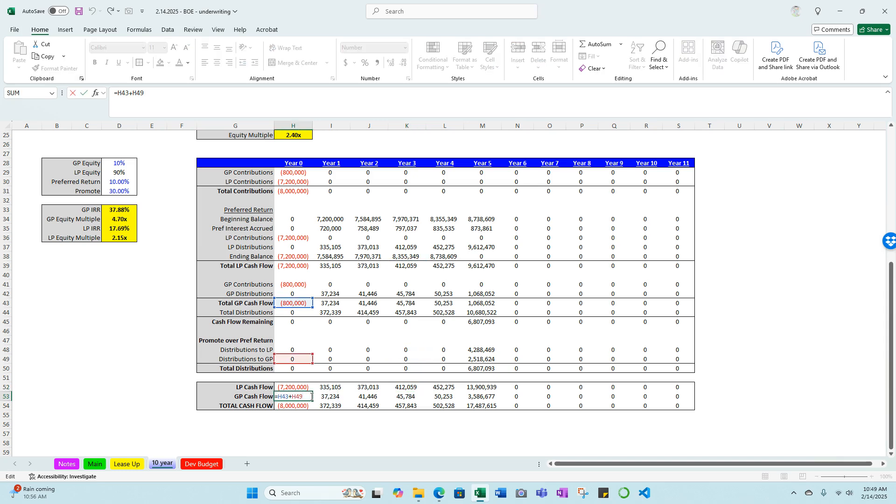
key("Escape")
double_click(334, 397)
key("Escape")
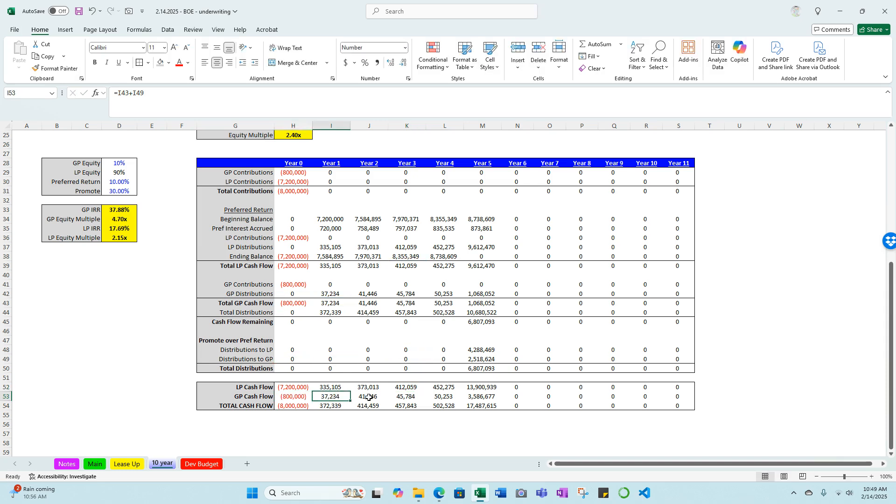
double_click(368, 396)
key("Escape")
- Inspect the TOTAL CASH FLOW SUM formulas for Year 0 through Year 3 in H54 through K54
double_click(309, 405)
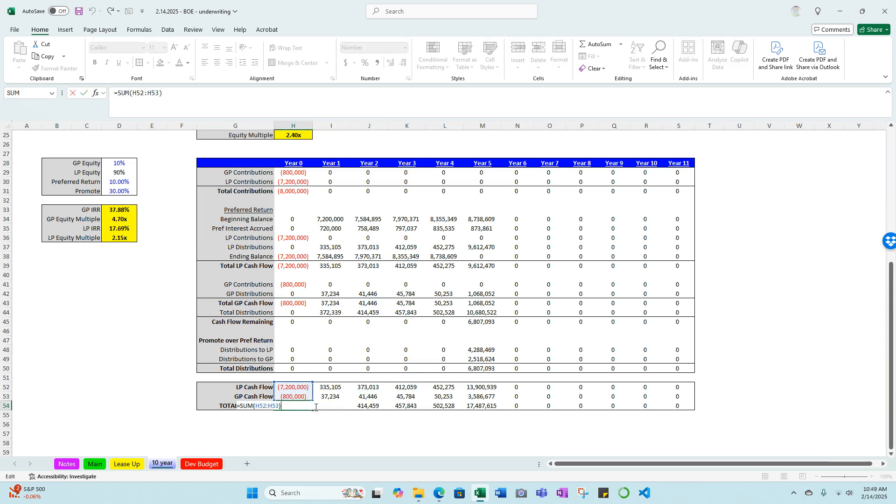
key("Escape")
double_click(319, 408)
key("Escape")
double_click(372, 405)
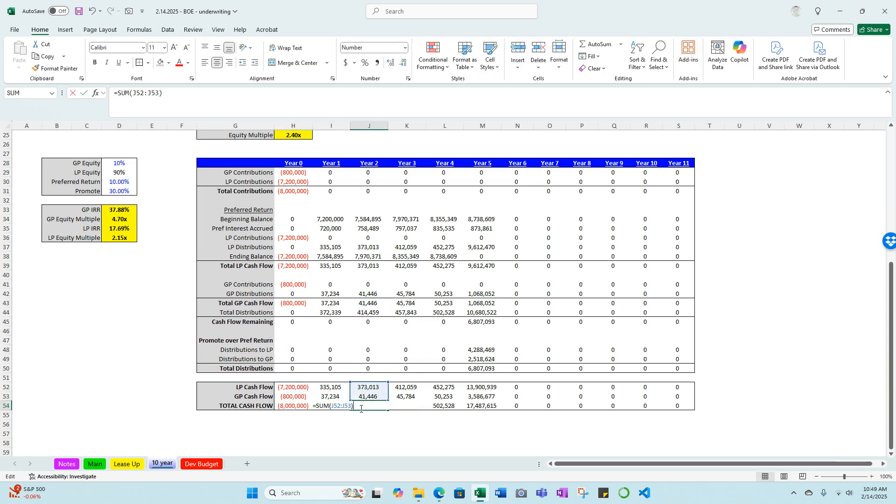
key("Escape")
double_click(406, 406)
key("Escape")
- Inspect the GP IRR formula in D33 and the GP Equity Multiple formula in D34 with their referenced cash flow ranges
scroll(213, 298, "up", 2)
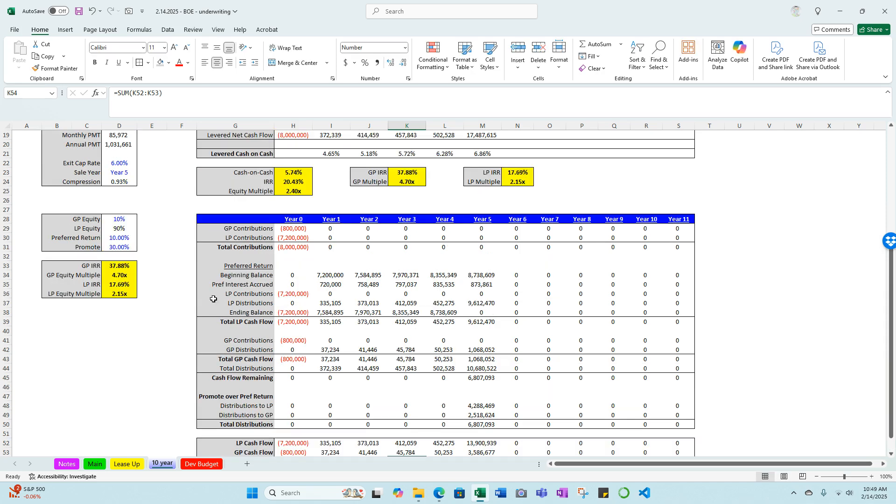
double_click(119, 266)
scroll(175, 293, "down", 2)
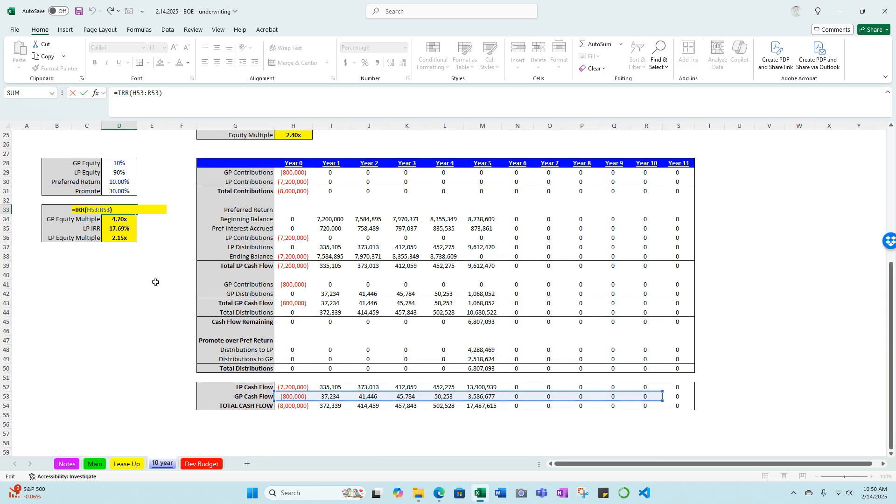
key("Return")
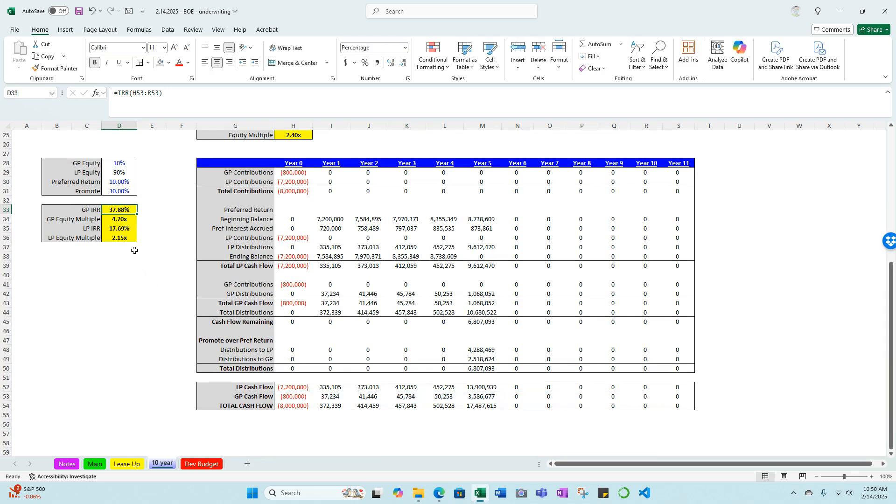
key("F2")
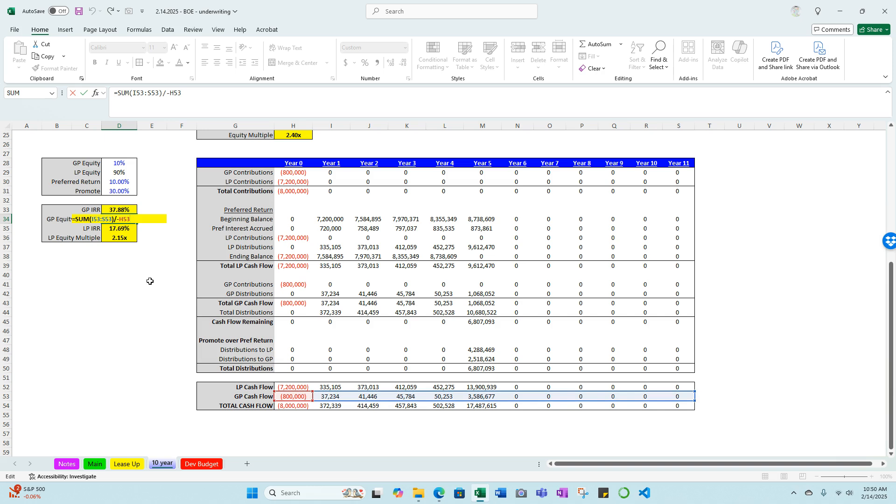
key("Return")
- Inspect the LP IRR formula in D35 and the LP Equity Multiple formula in D36
key("F2")
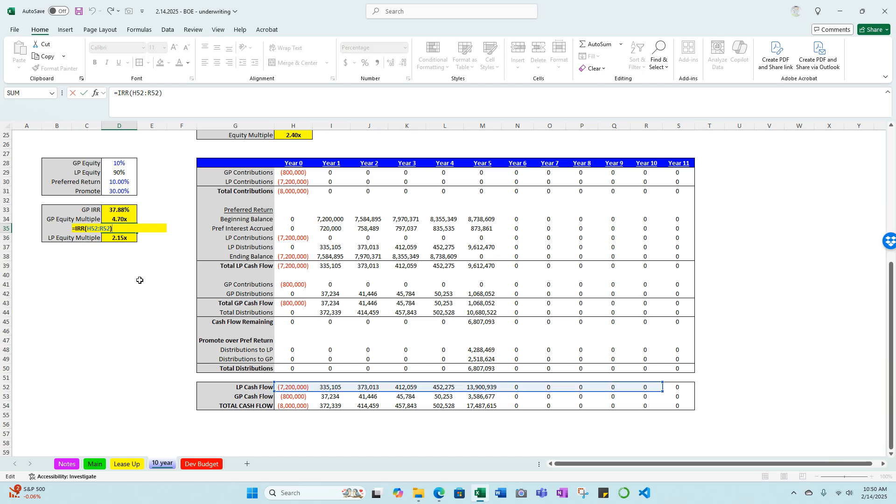
key("Return")
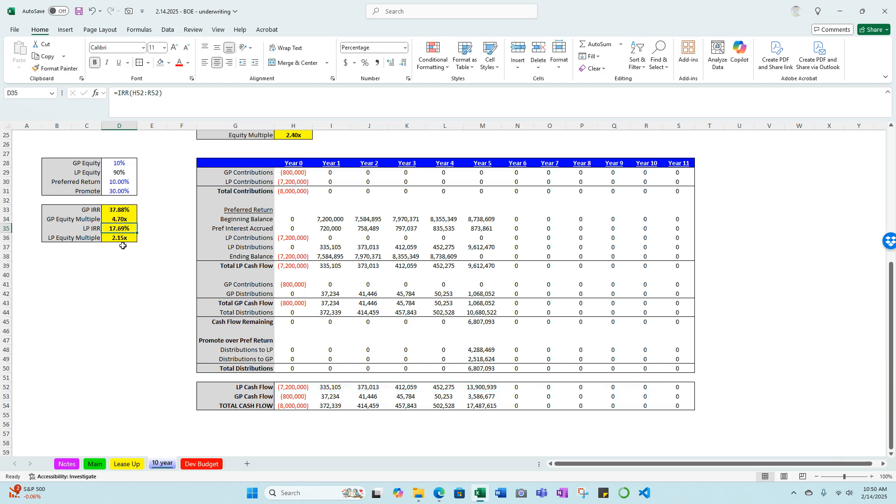
key("F2")
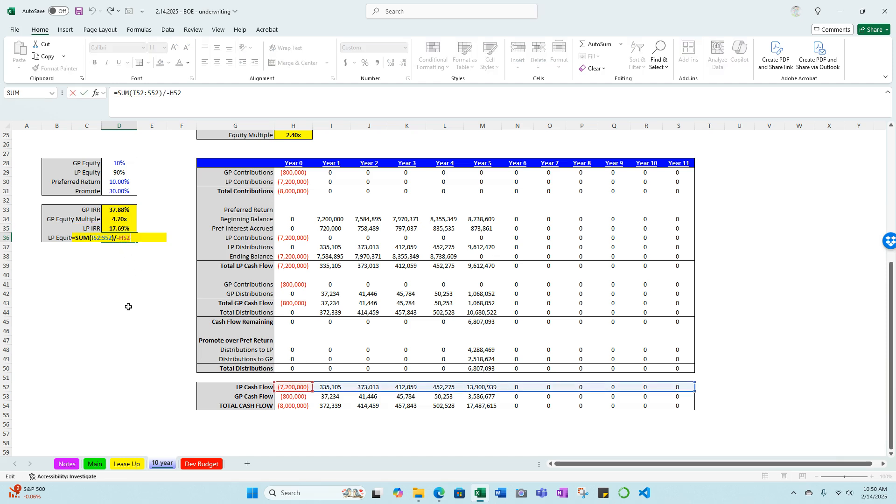
key("Escape")
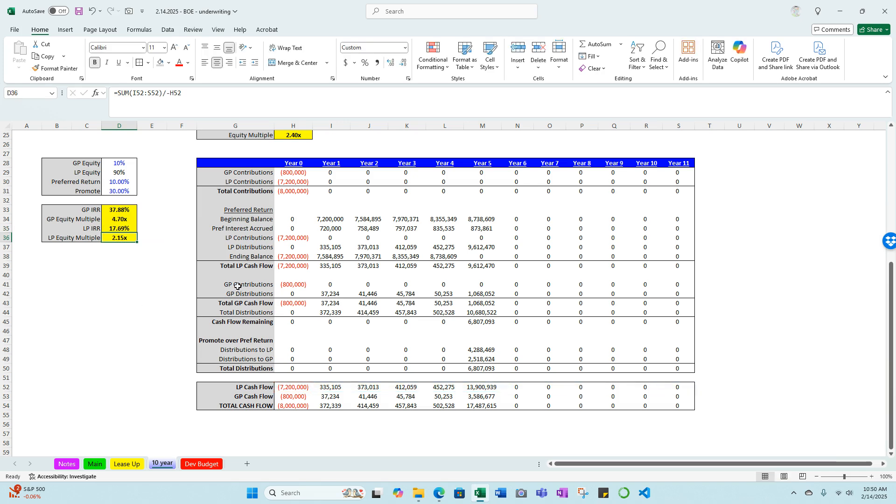
- Review the Year 0 GP and LP contribution formulas in H29 and H30 and the Total Contributions sum in H31
scroll(238, 285, "up", 1)
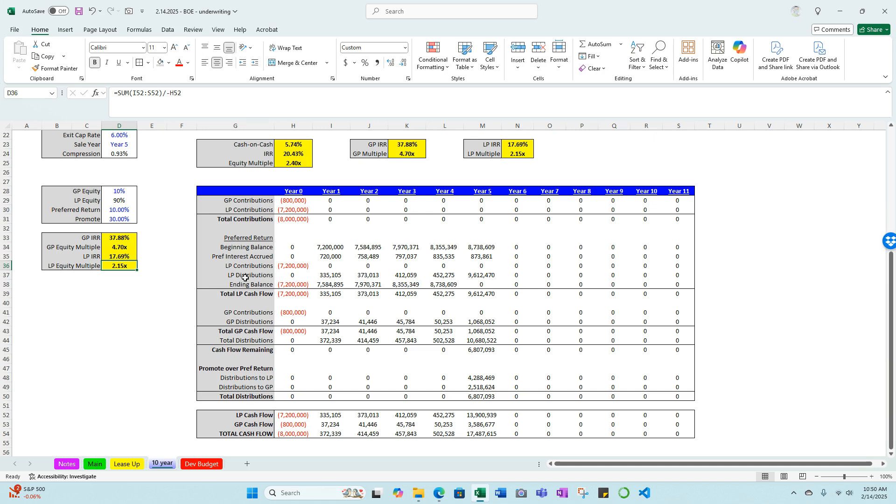
left_click(297, 200)
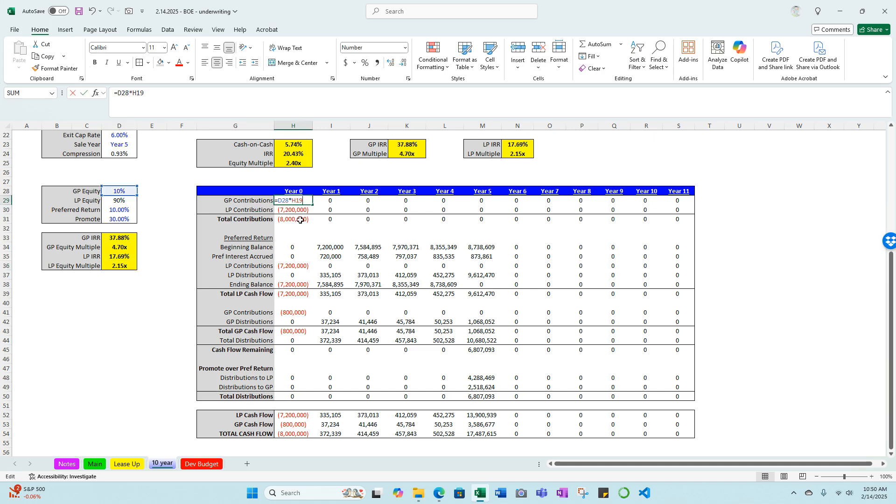
double_click(297, 200)
key("Escape")
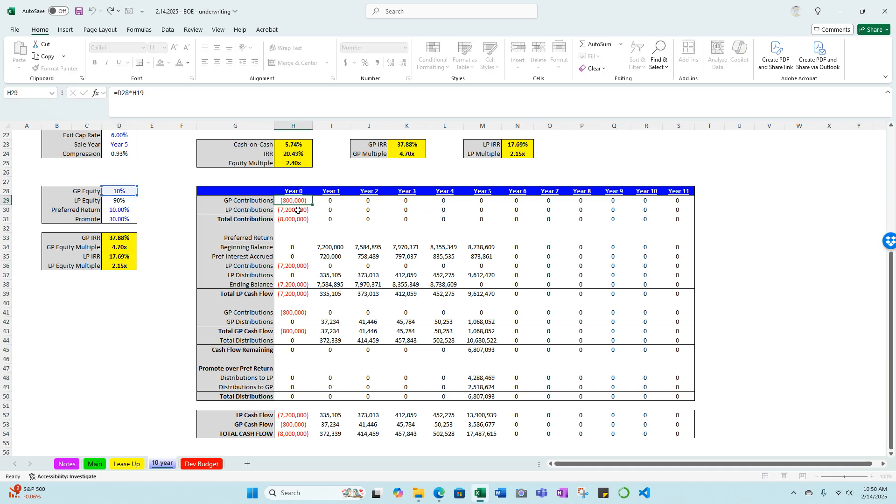
double_click(298, 211)
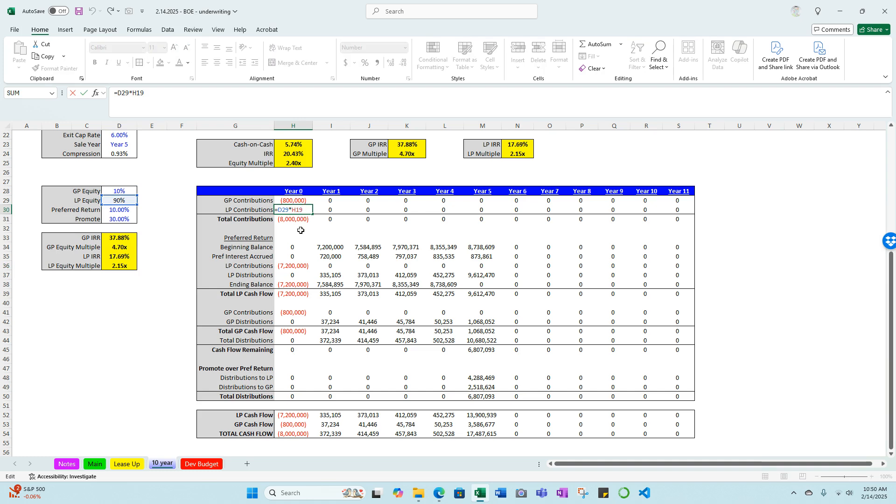
scroll(300, 231, "up", 3)
key("Escape")
left_click(301, 302)
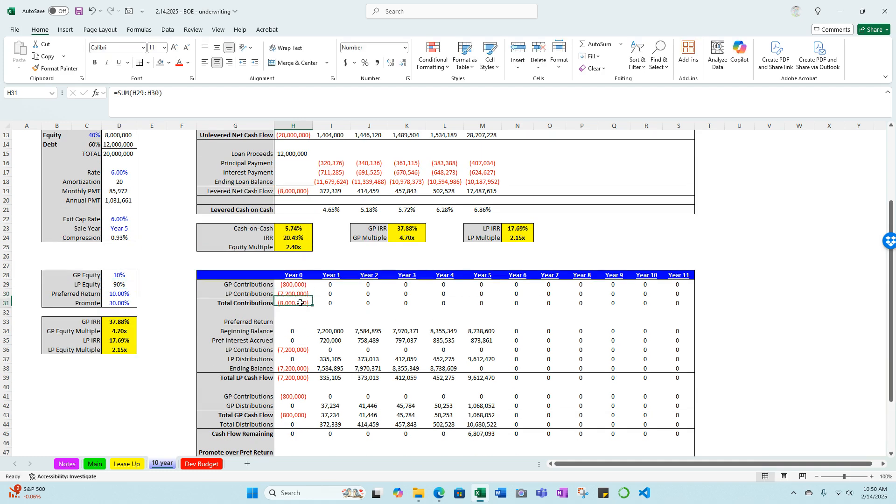
double_click(301, 303)
key("Escape")
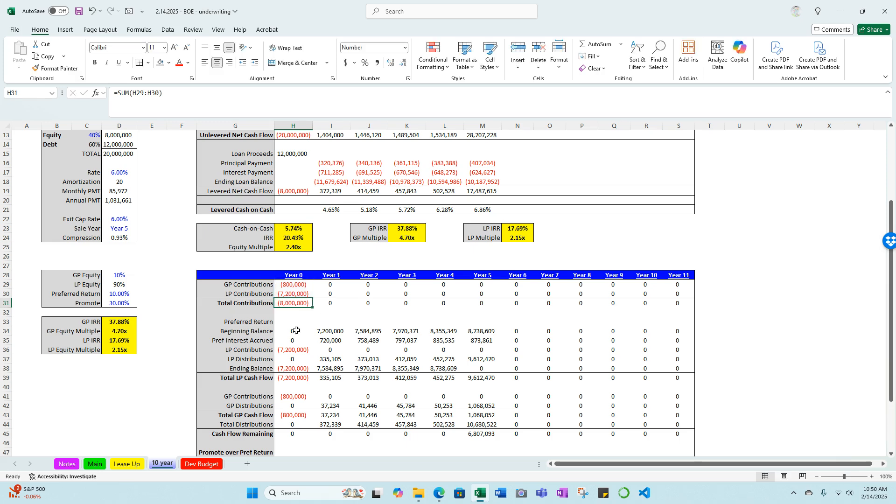
- Review the Year 1 Preferred Return formulas from Beginning Balance in I34 down to Ending Balance in I38
left_click(293, 331)
left_click(331, 331)
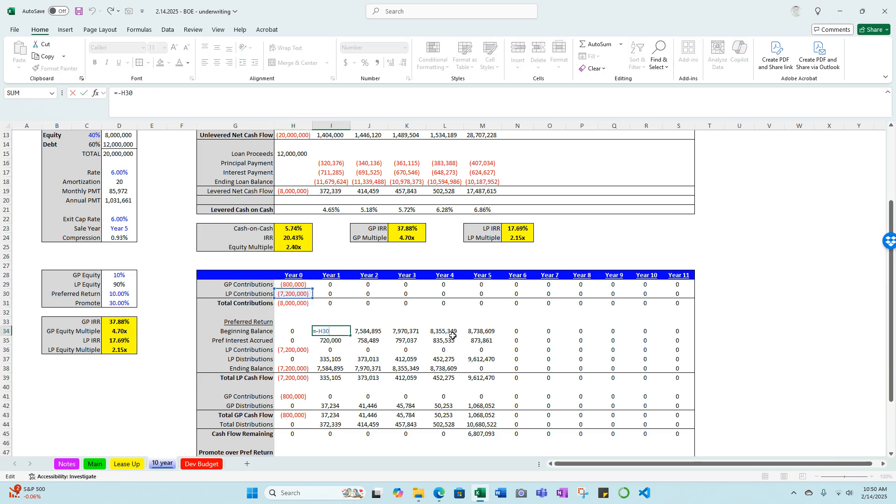
key("Down")
key("F2")
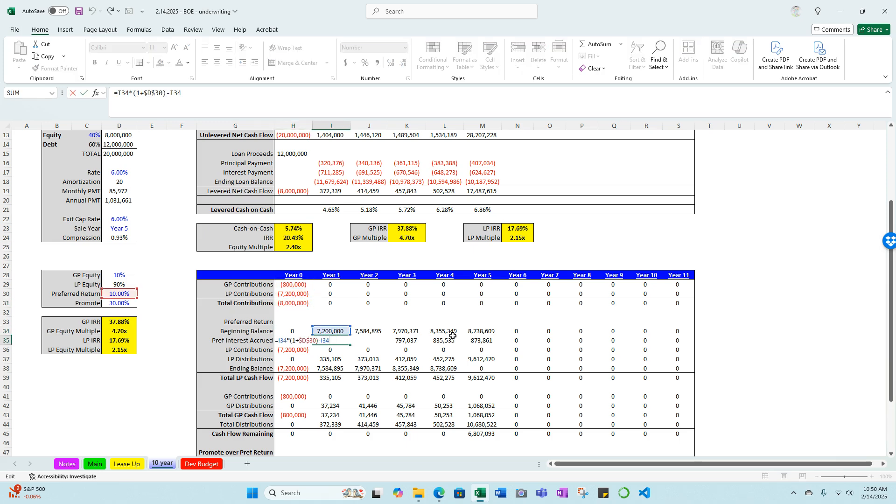
key("Return")
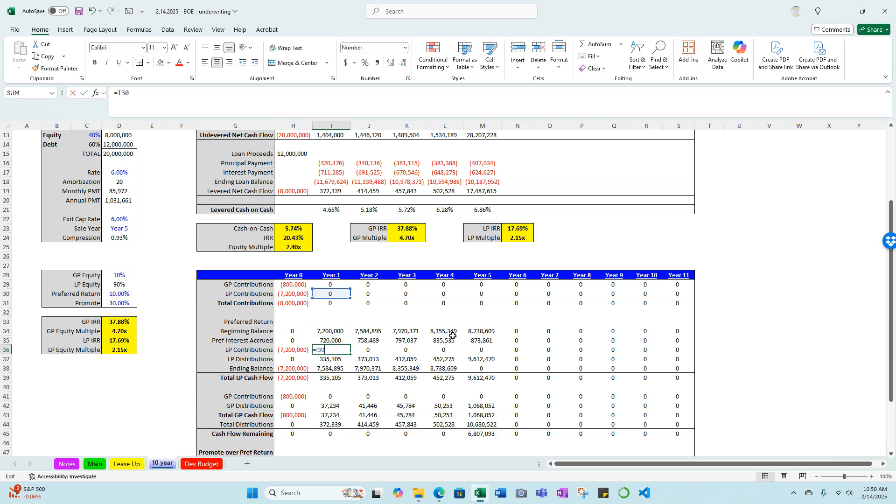
key("F2")
key("Return")
key("F2")
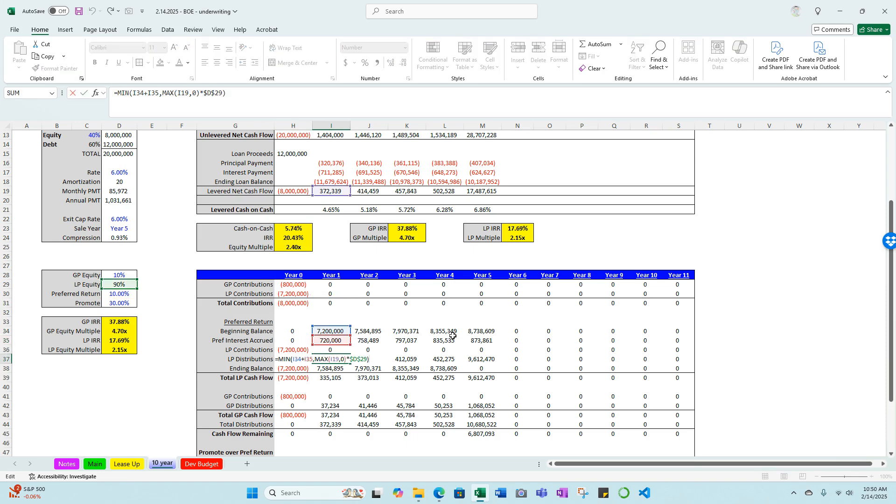
key("Escape")
key("Return")
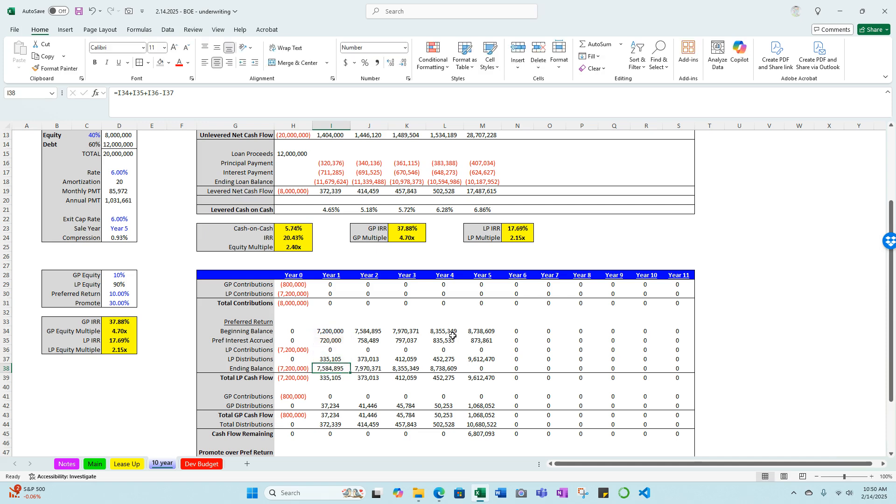
- Review the Year 1 formulas from GP Contributions in I41 through Total Distributions and Cash Flow Remaining in I45
key("Return")
key("Down")
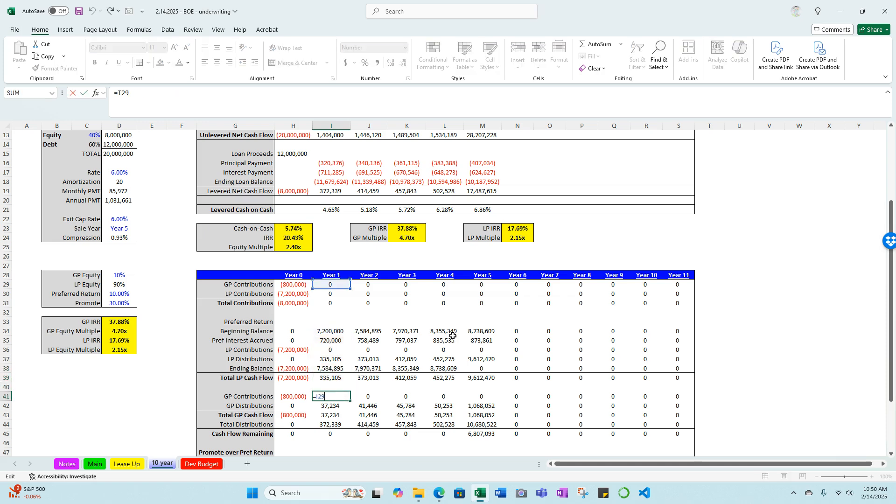
key("Down")
key("F2")
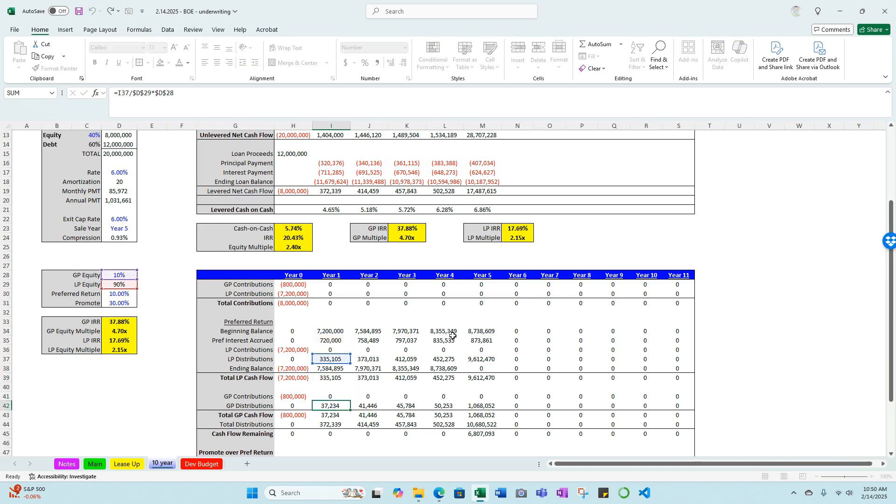
key("Return")
key("Down")
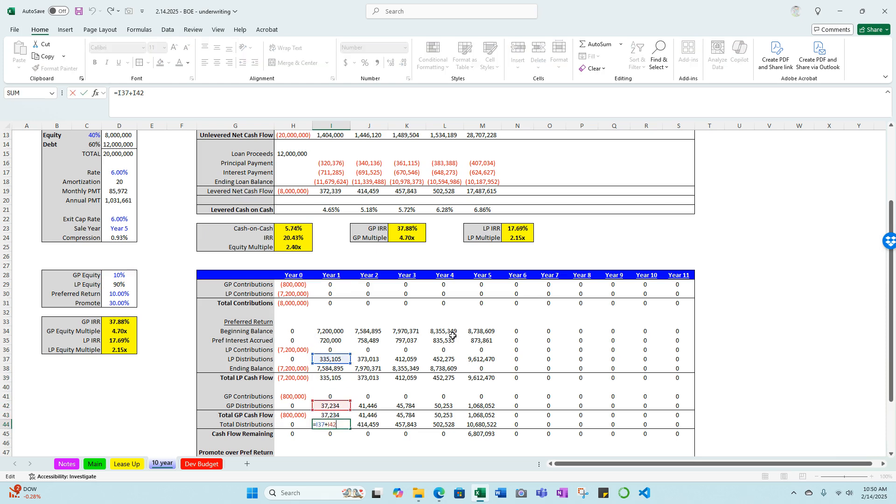
key("Down")
key("F2")
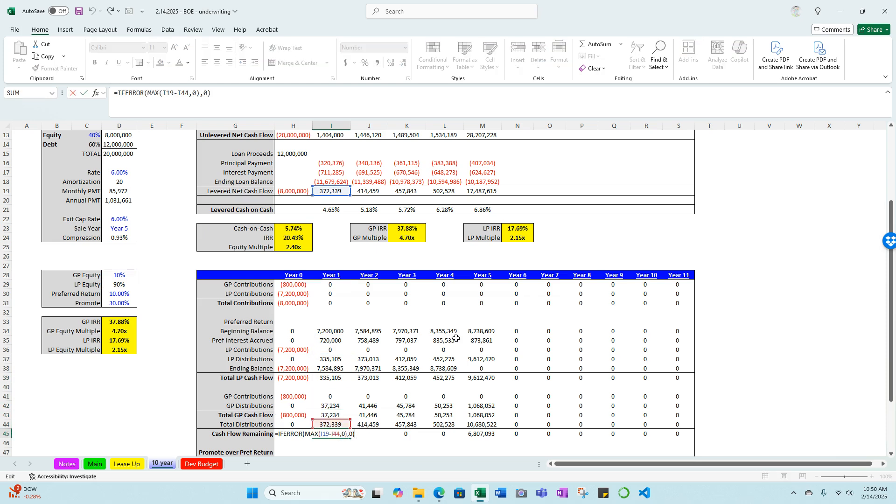
key("Return")
- Review the Year 1 promote formulas in I48 through I50 once more, and return to cell A1
scroll(397, 374, "down", 1)
left_click(328, 433)
key("F2")
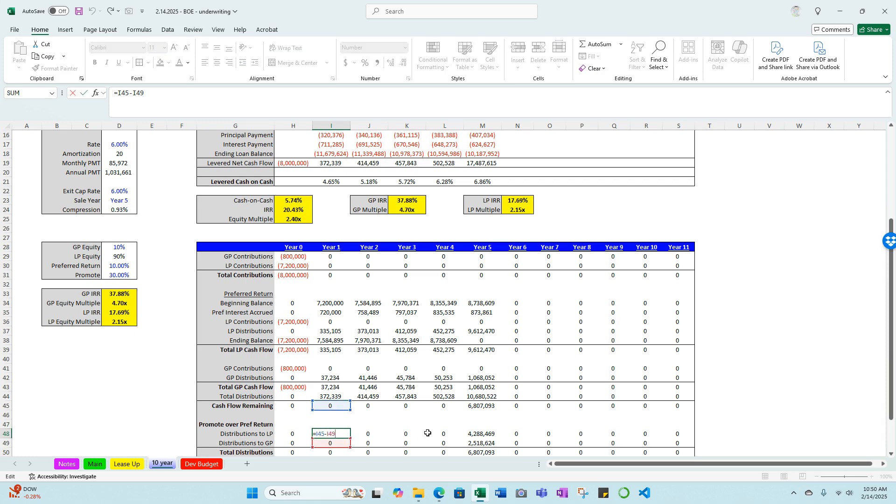
key("Return")
key("F2")
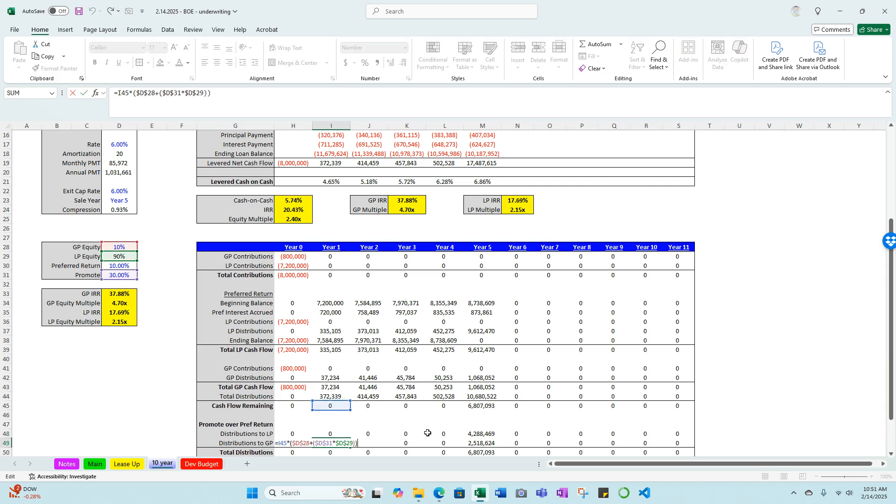
scroll(429, 432, "down", 3)
key("Escape")
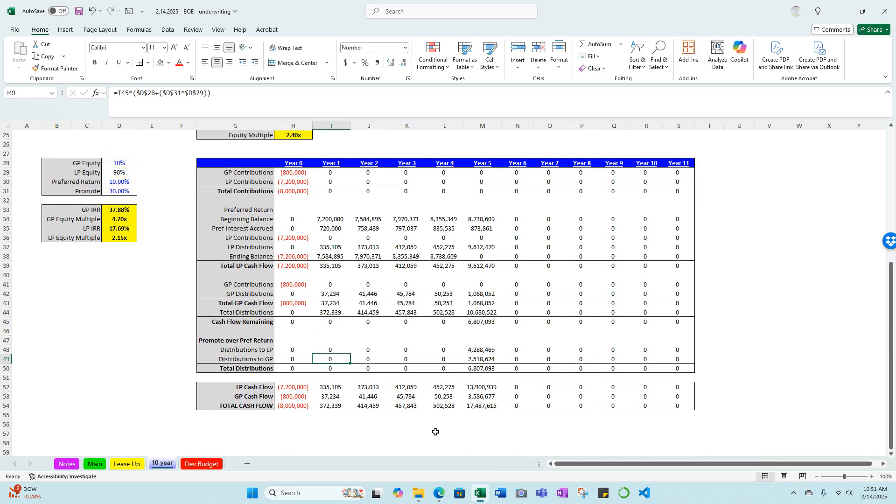
key("Down")
key("F2")
key("Escape")
key("ctrl+Home")
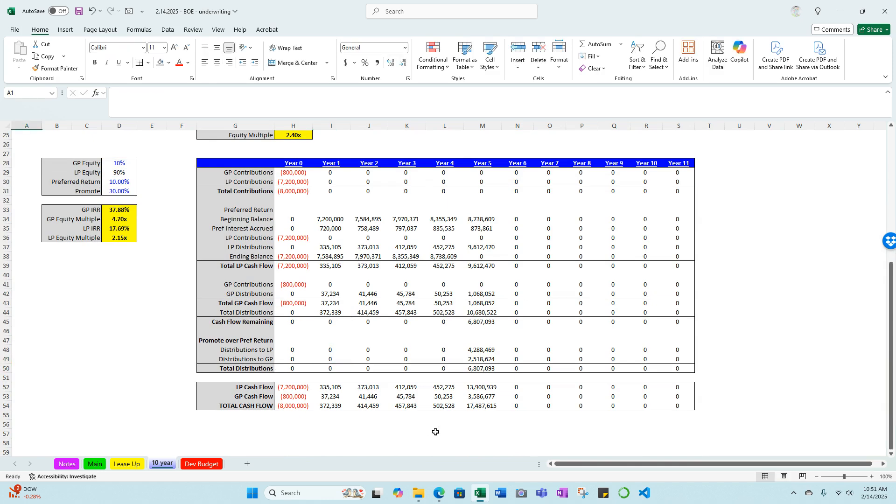